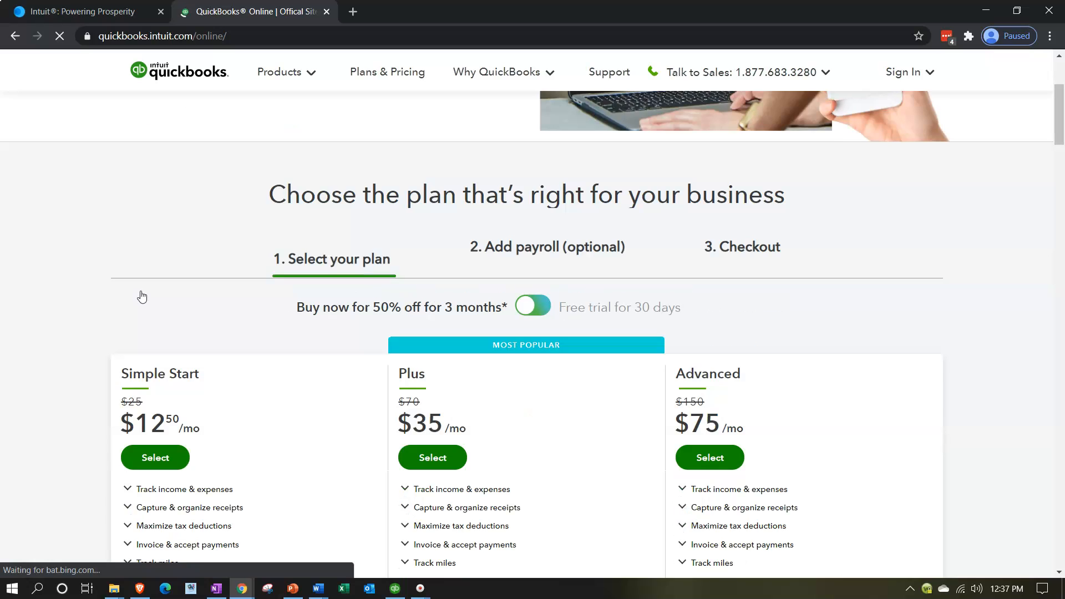
Switch the pricing to the 30-day free trial, choose the Plus plan with Payroll Premium, and review the checkout summary
click(530, 305)
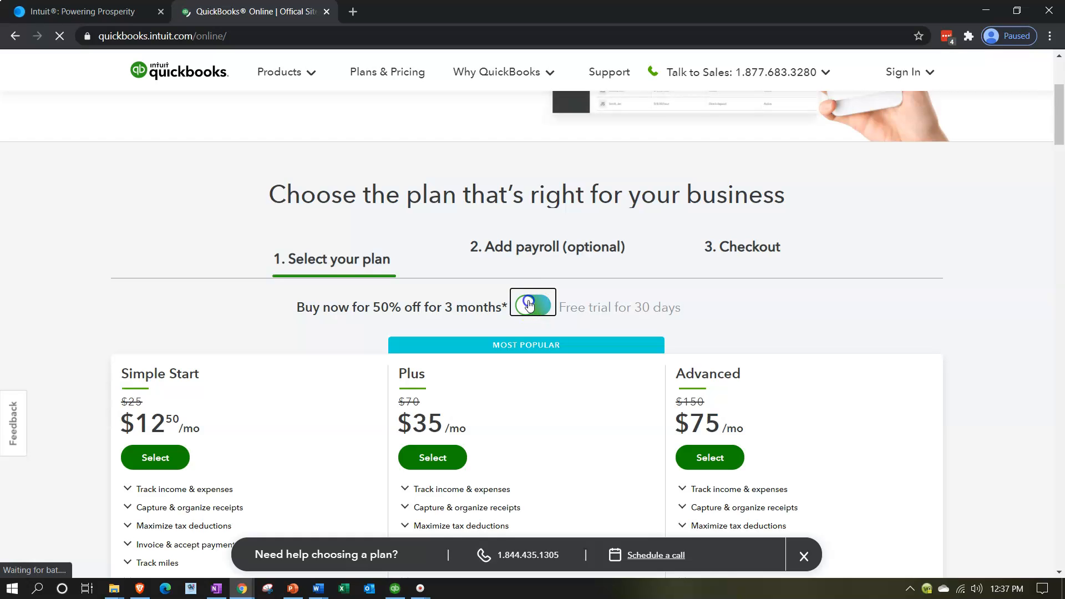
scroll(484, 431, down, 1)
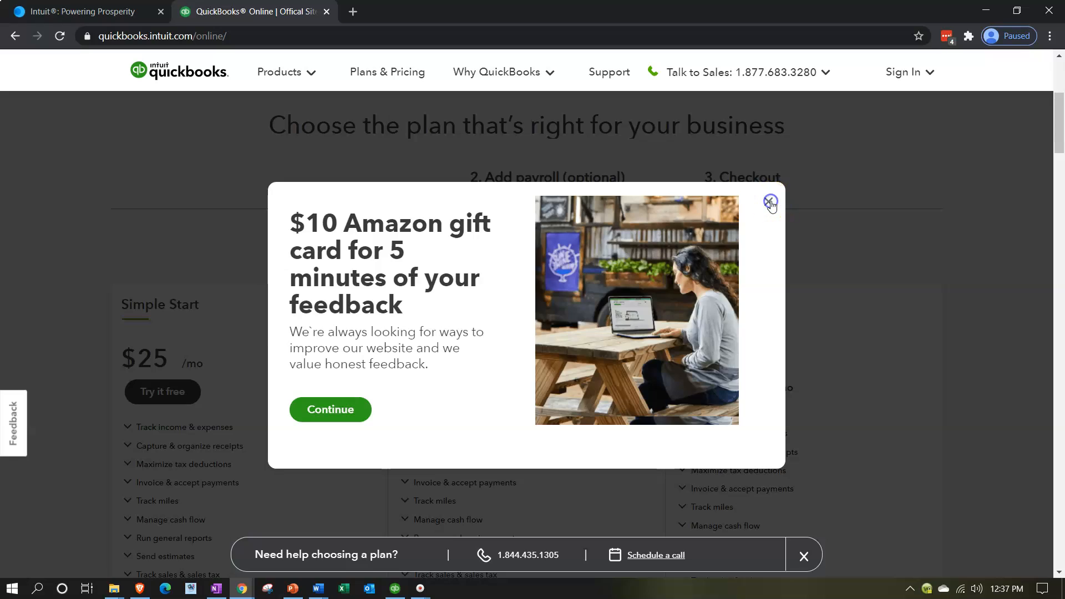
click(770, 201)
click(449, 392)
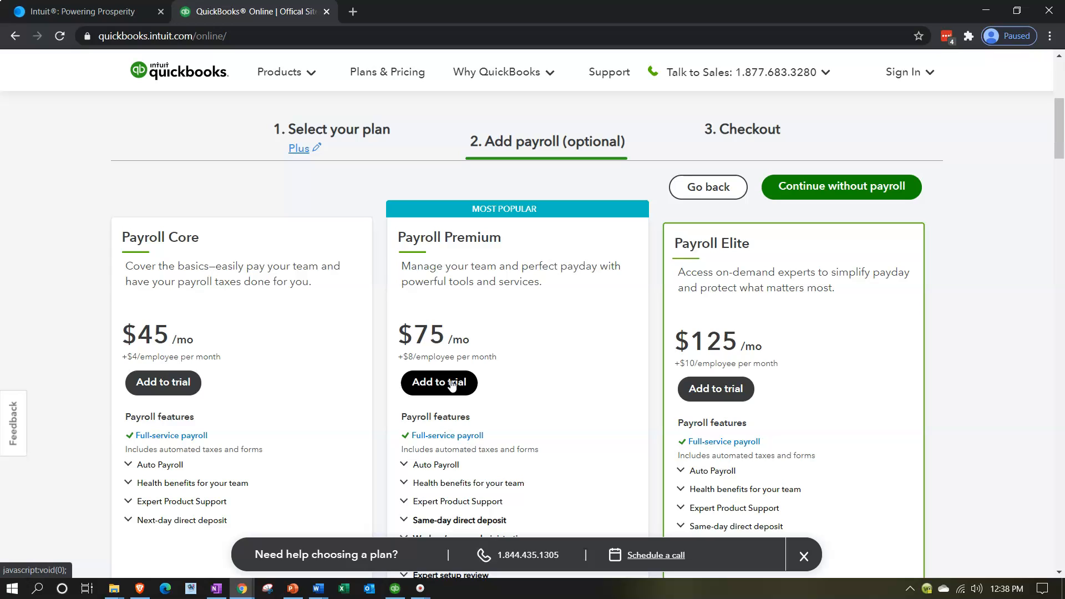
click(452, 385)
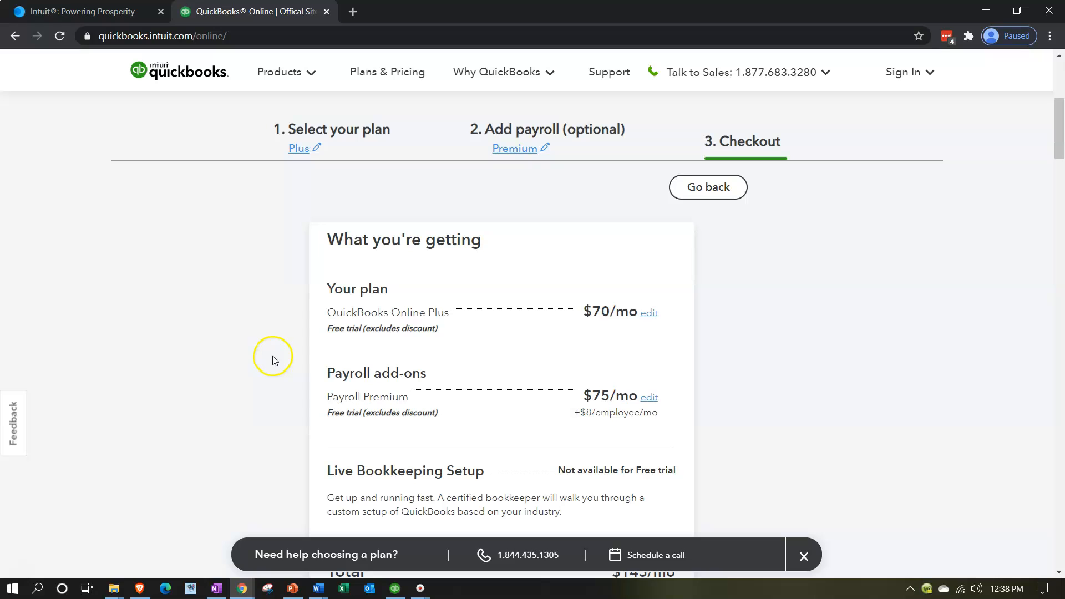
scroll(275, 359, down, 1)
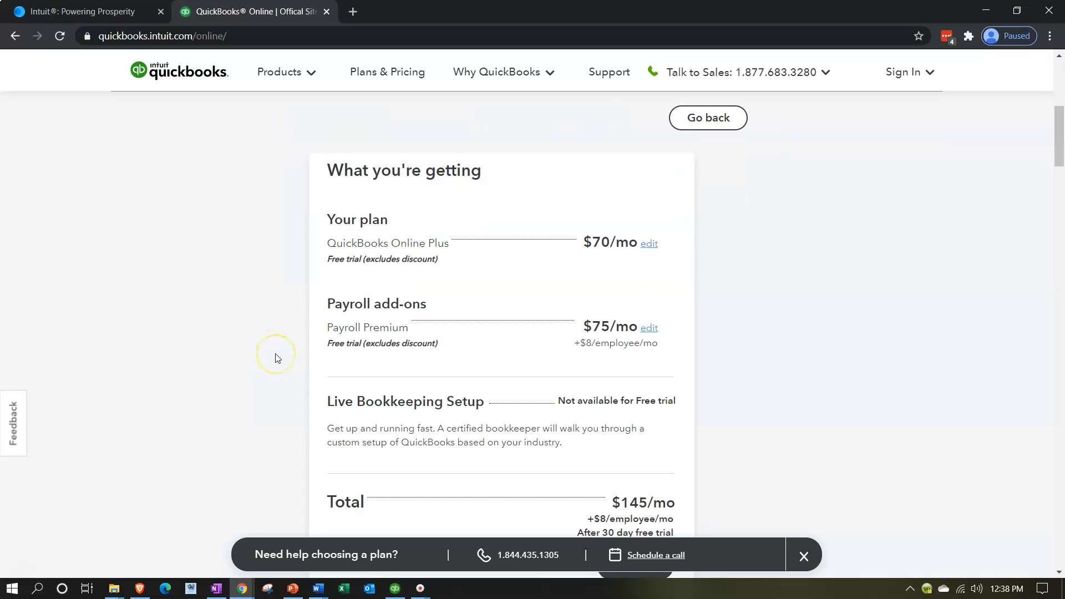
scroll(278, 358, down, 2)
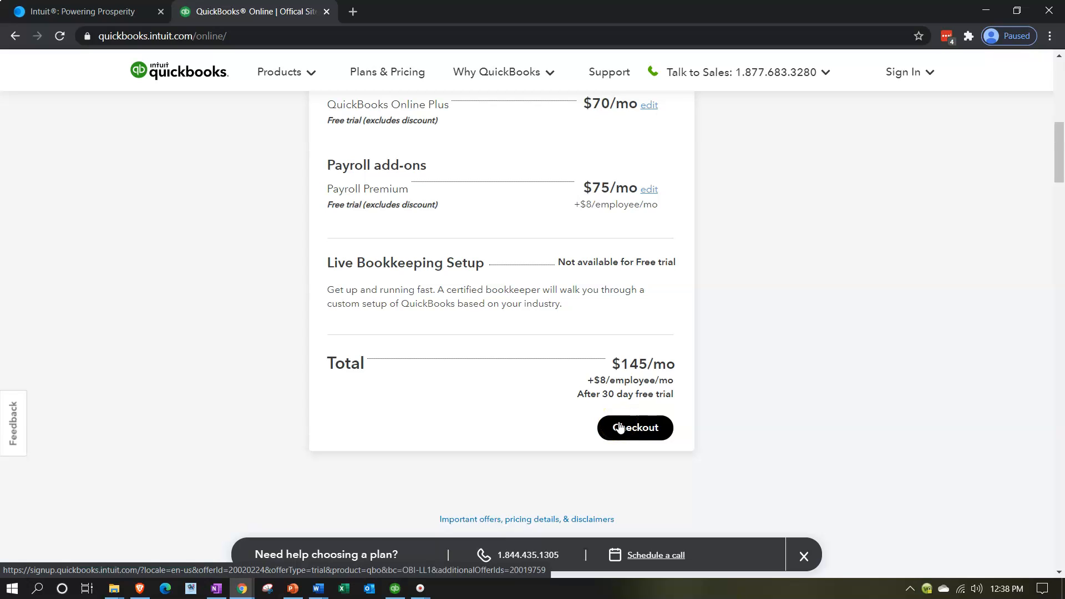
click(284, 280)
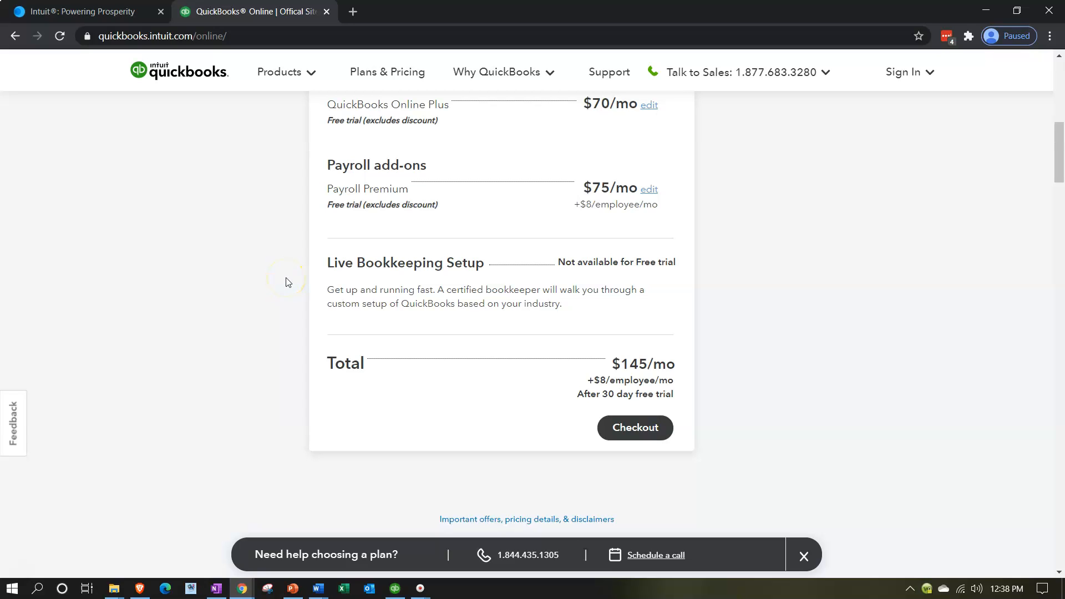
click(292, 269)
Search Google in a new tab for "quickbooks online test drive" and open Intuit's test drive sample company
click(353, 11)
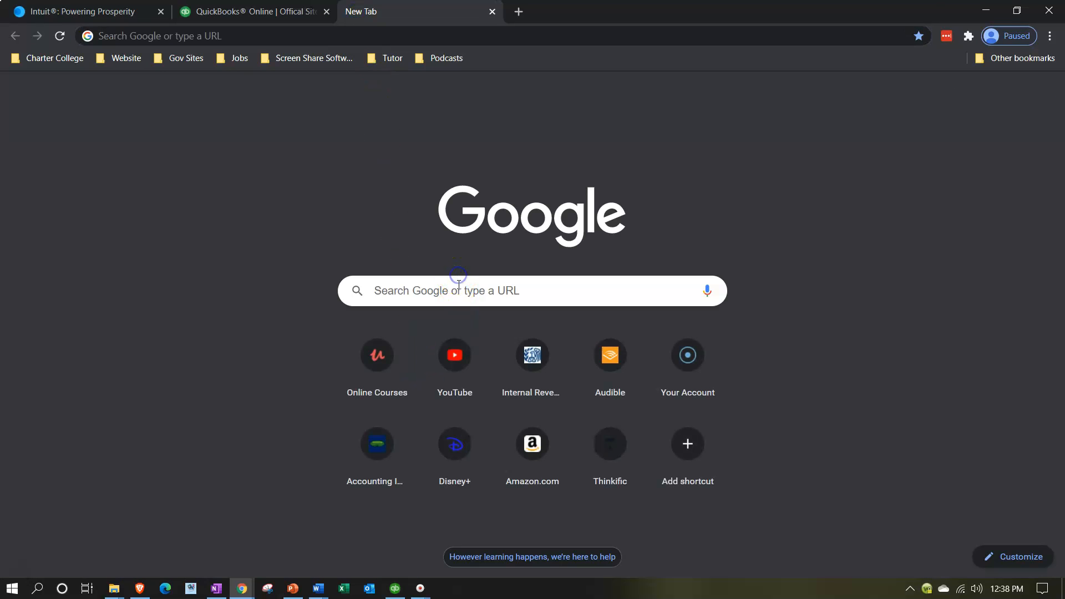
click(459, 287)
text(Qui)
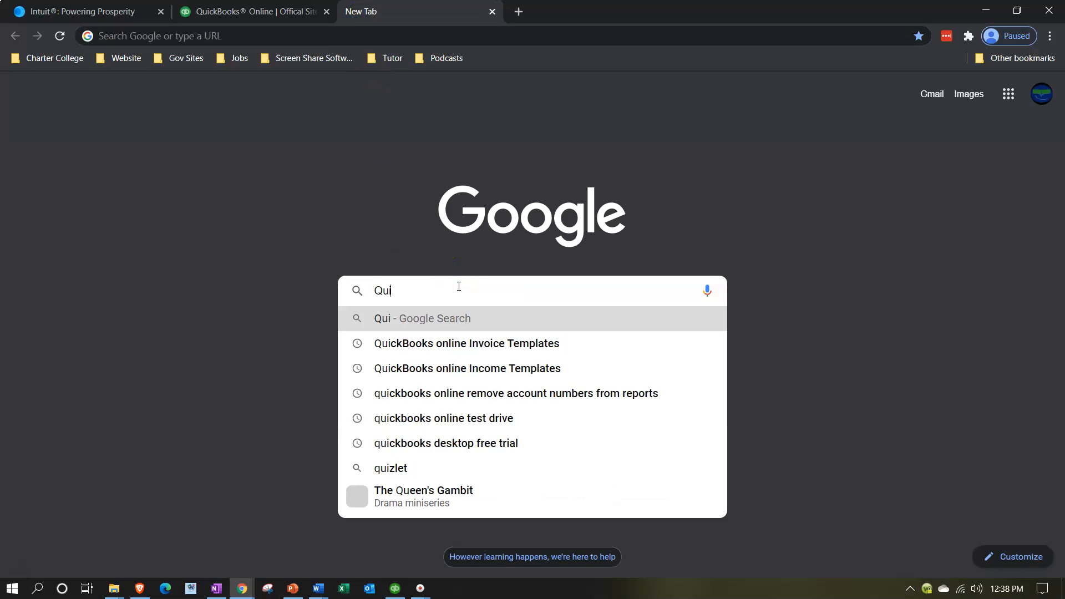
text(ckbooks Online )
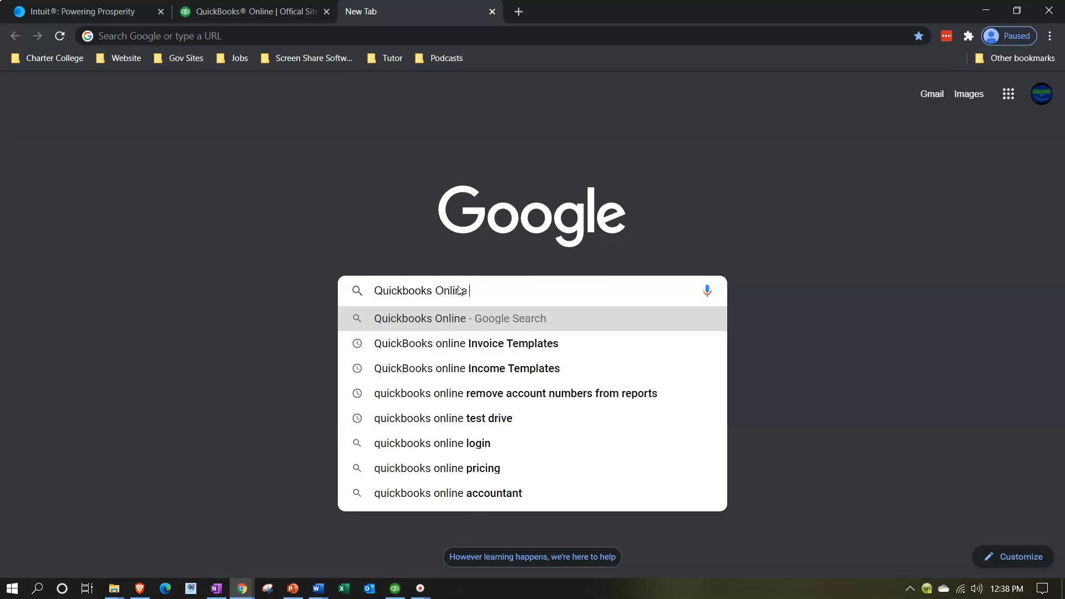
text(Test drive)
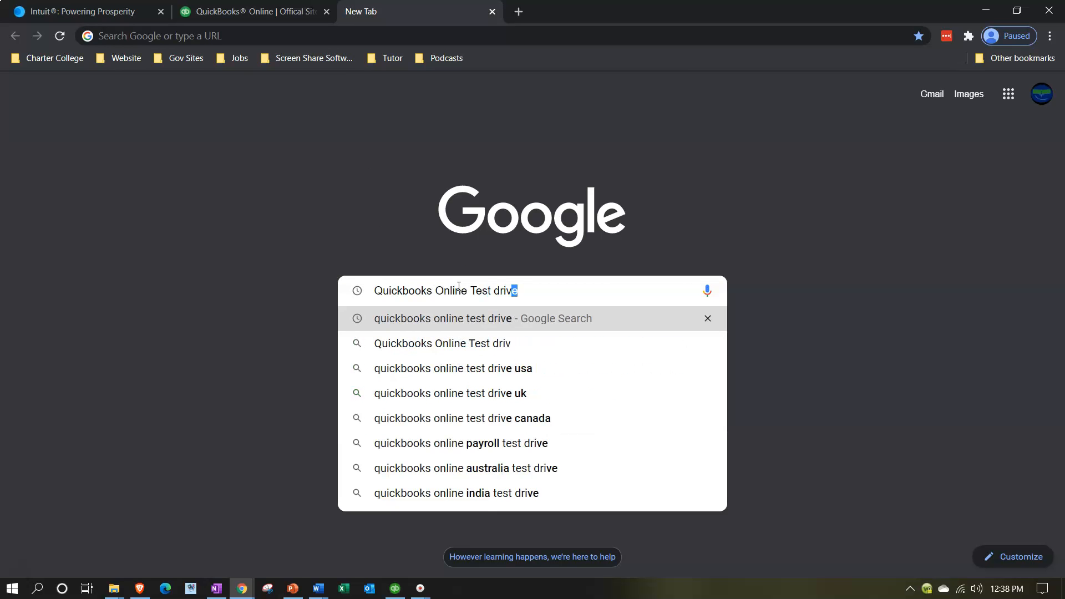
key(Return)
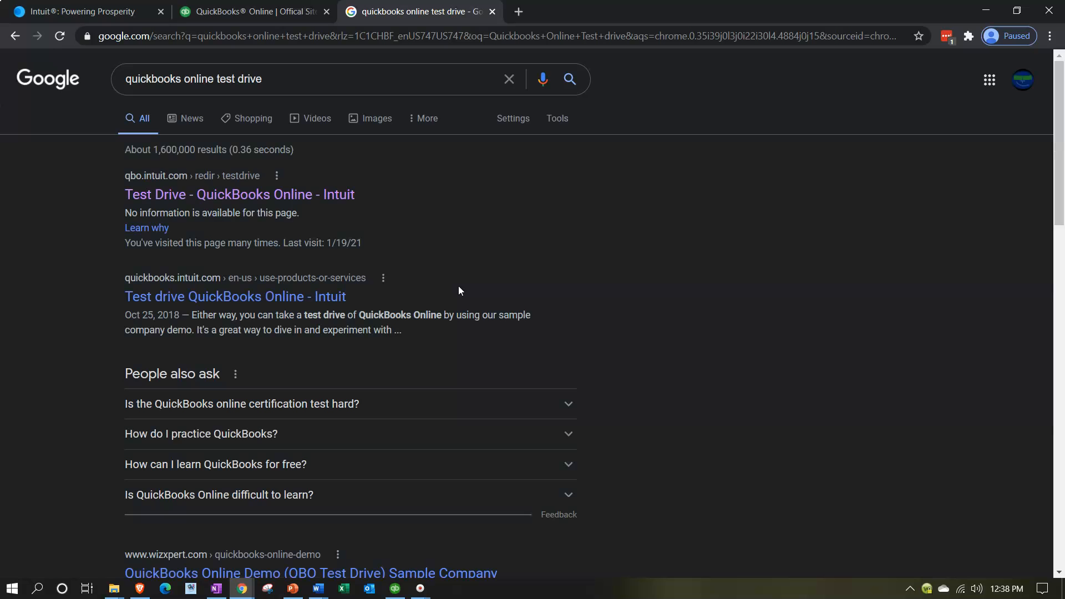
click(329, 198)
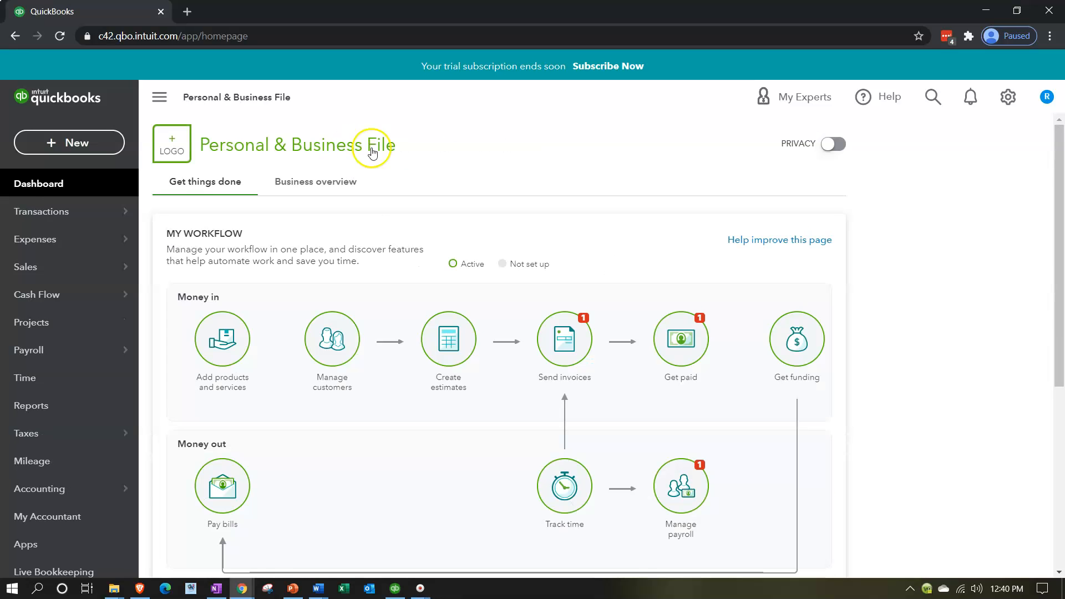
click(439, 147)
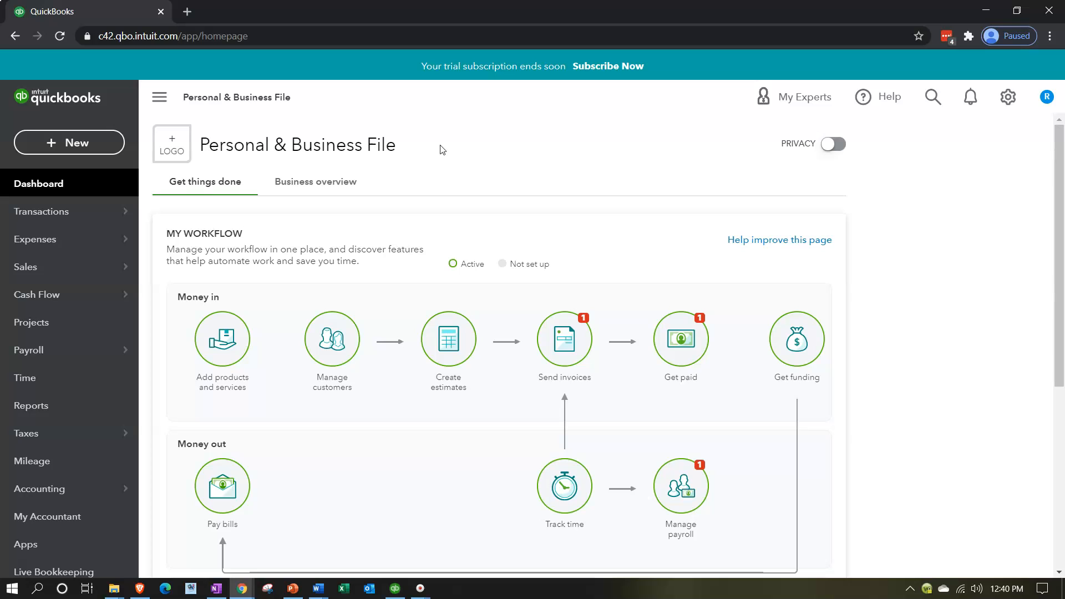
Open the recurring transactions list of the Personal & Business File company
click(1005, 96)
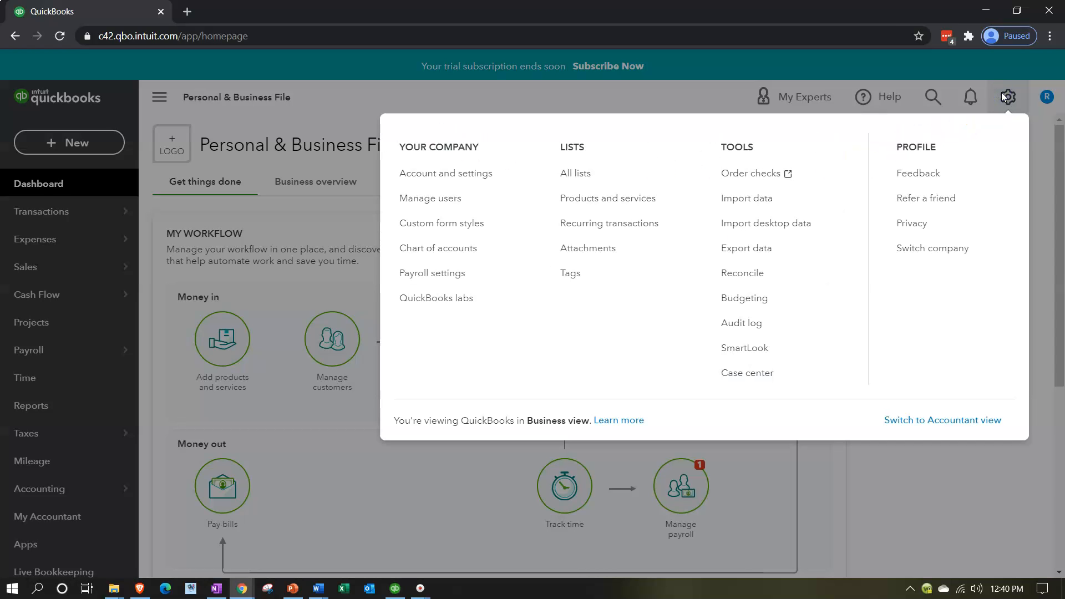
click(634, 229)
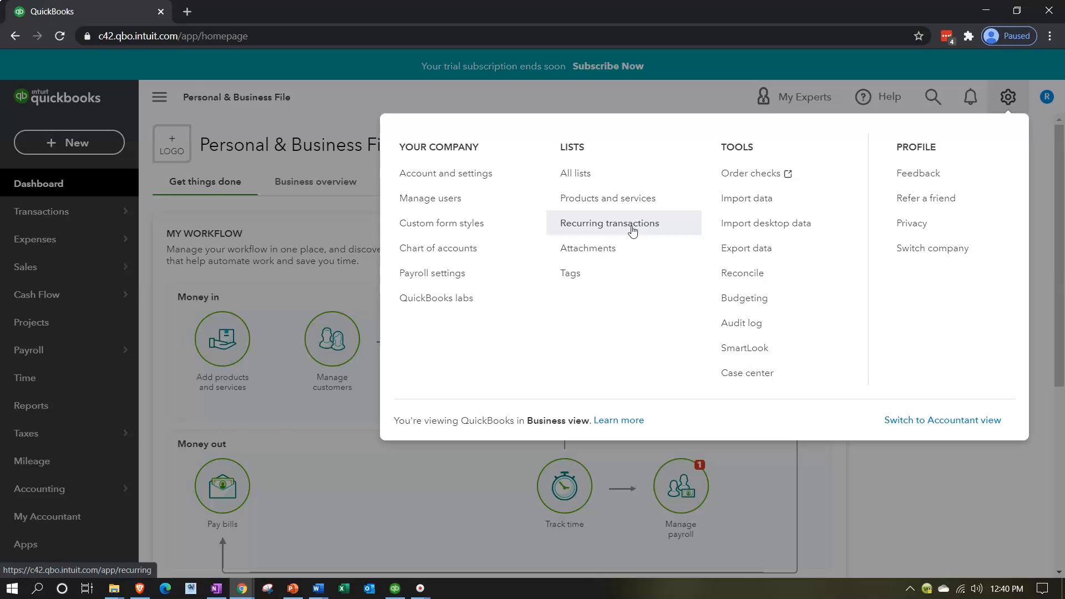
click(632, 231)
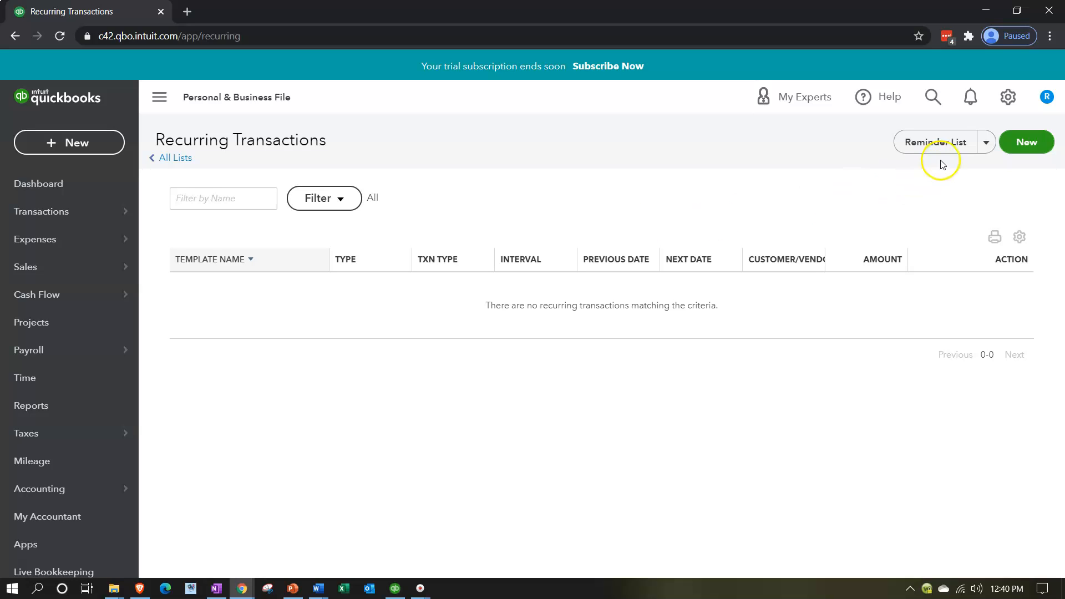
Examine the extra report option and the template types offered by the recurring transactions filter, without applying a filter
click(986, 142)
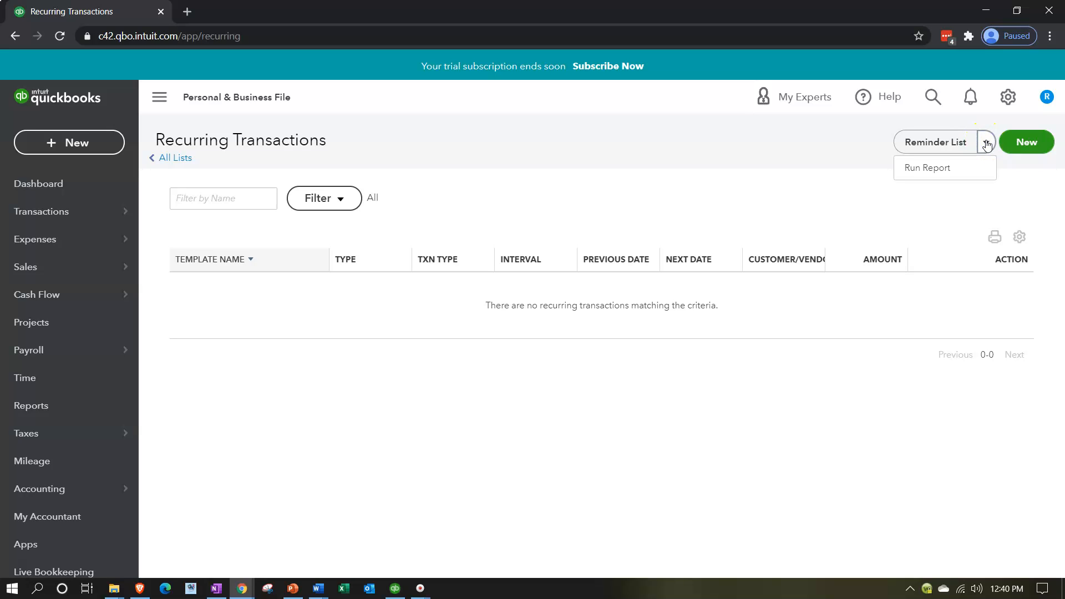
click(705, 211)
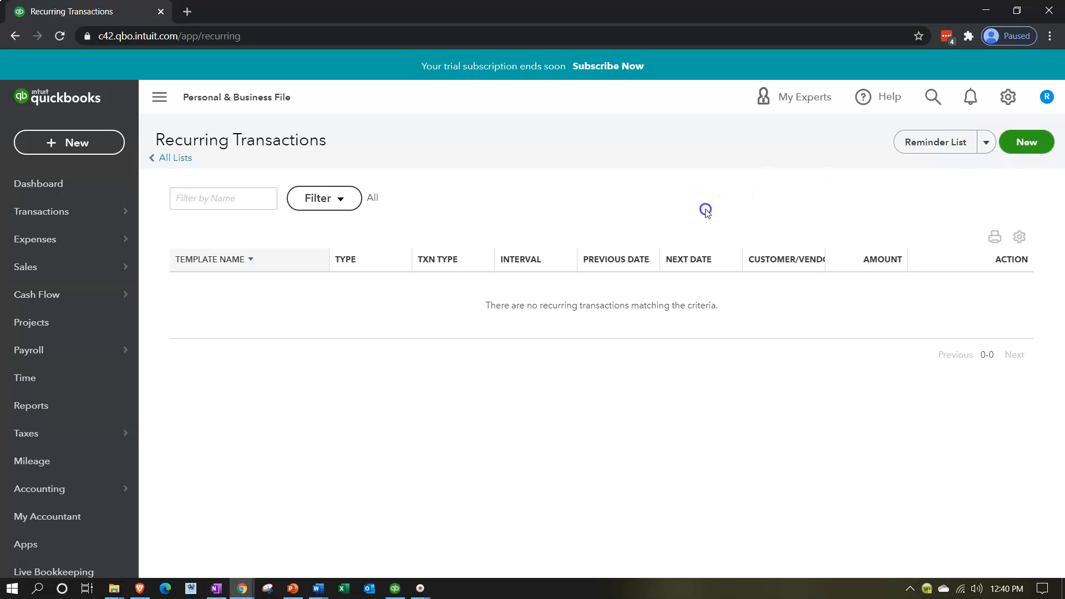
click(350, 205)
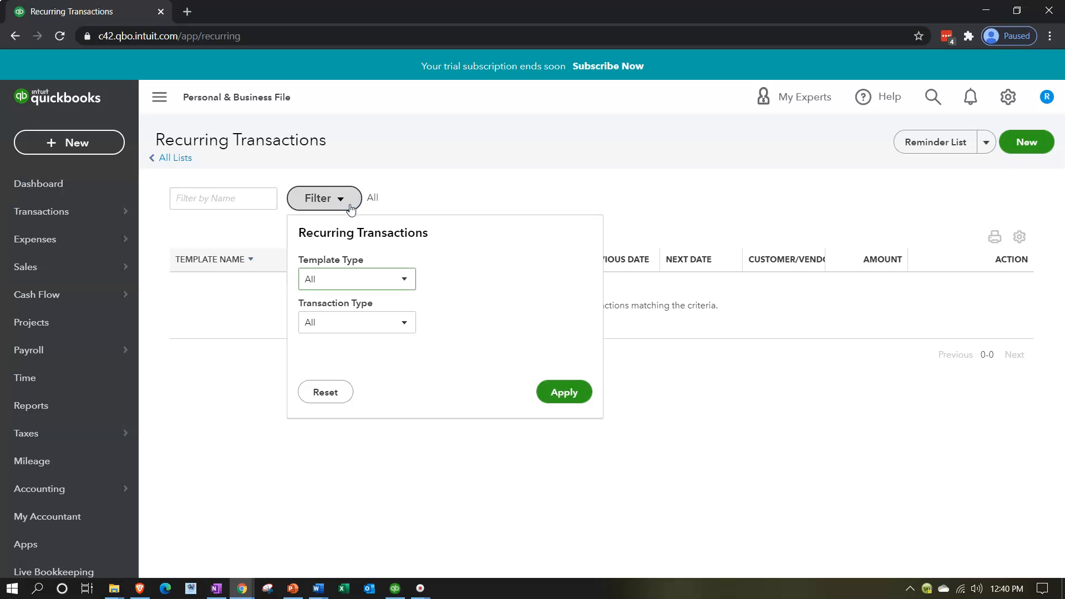
click(404, 279)
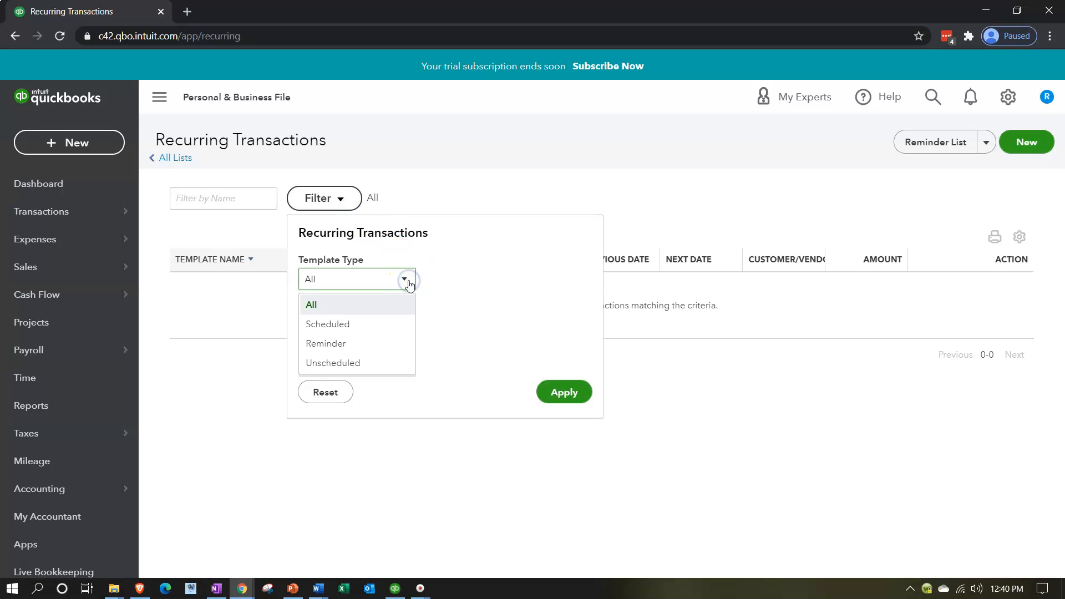
click(394, 324)
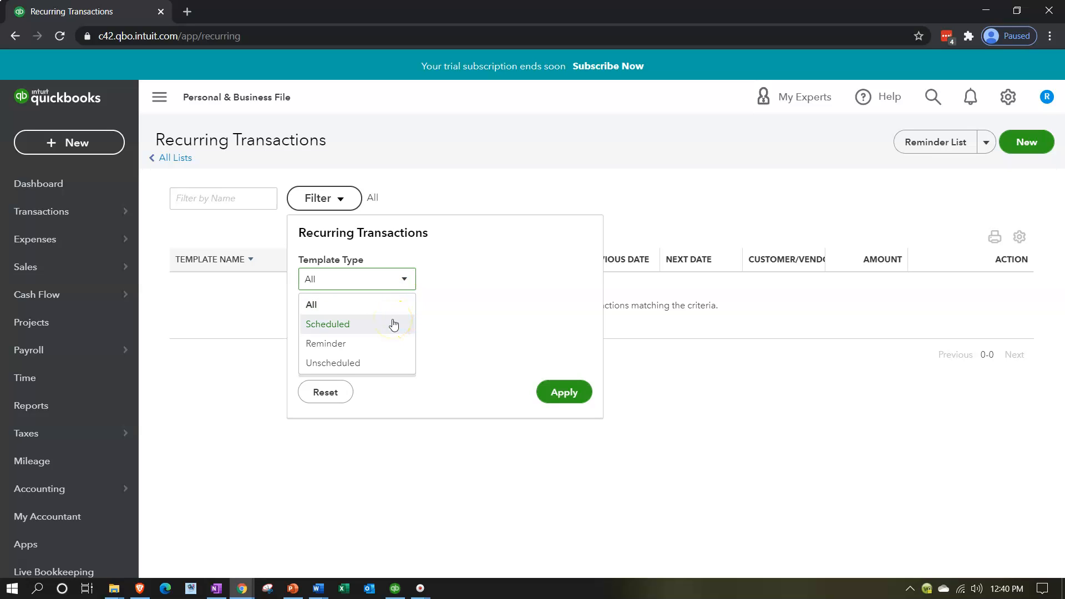
click(389, 340)
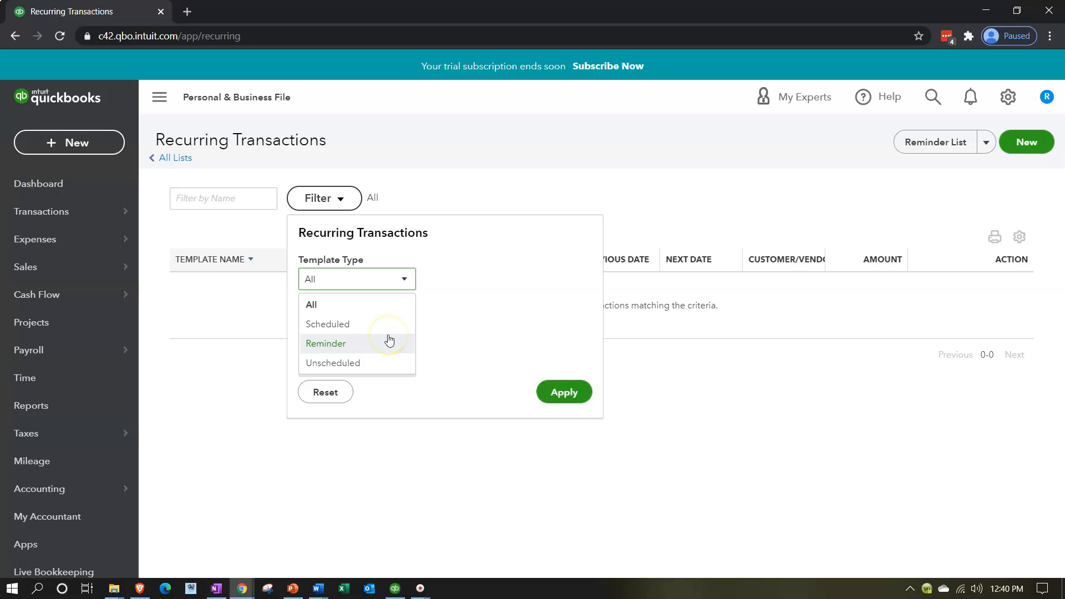
click(382, 362)
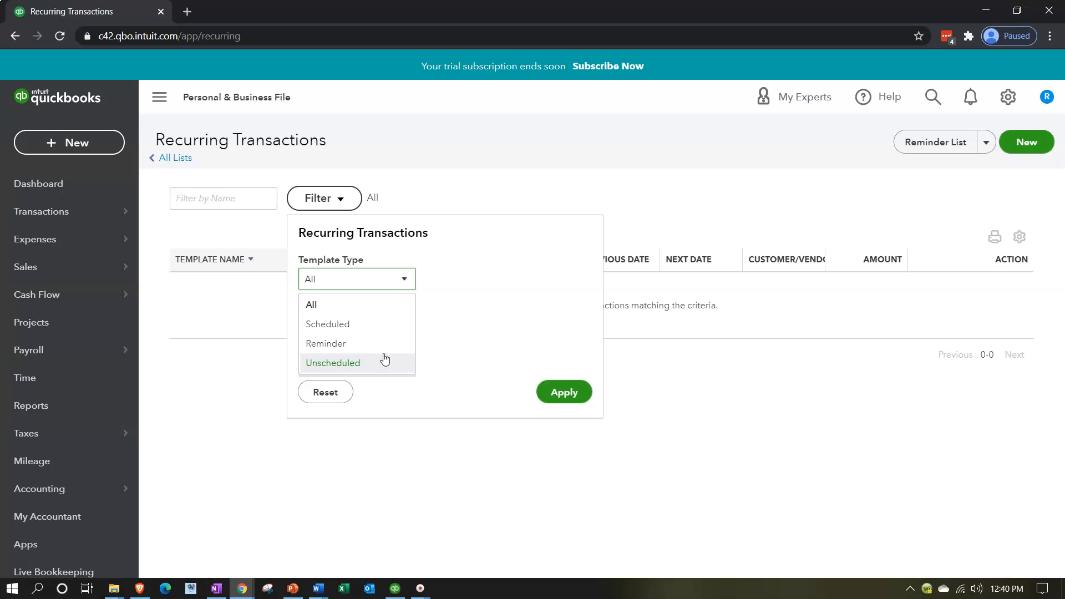
click(386, 332)
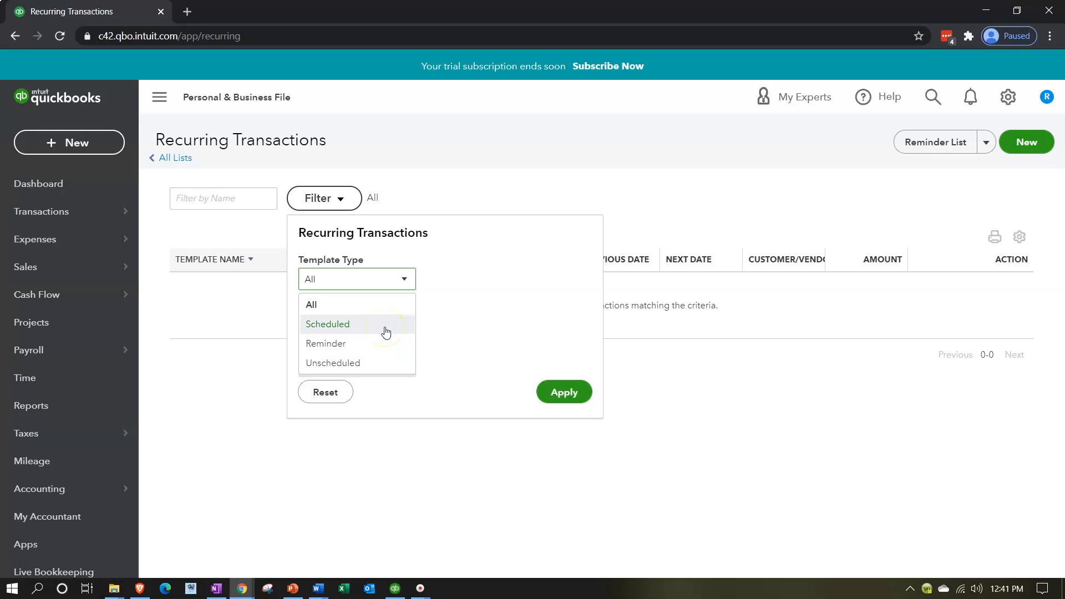
click(390, 351)
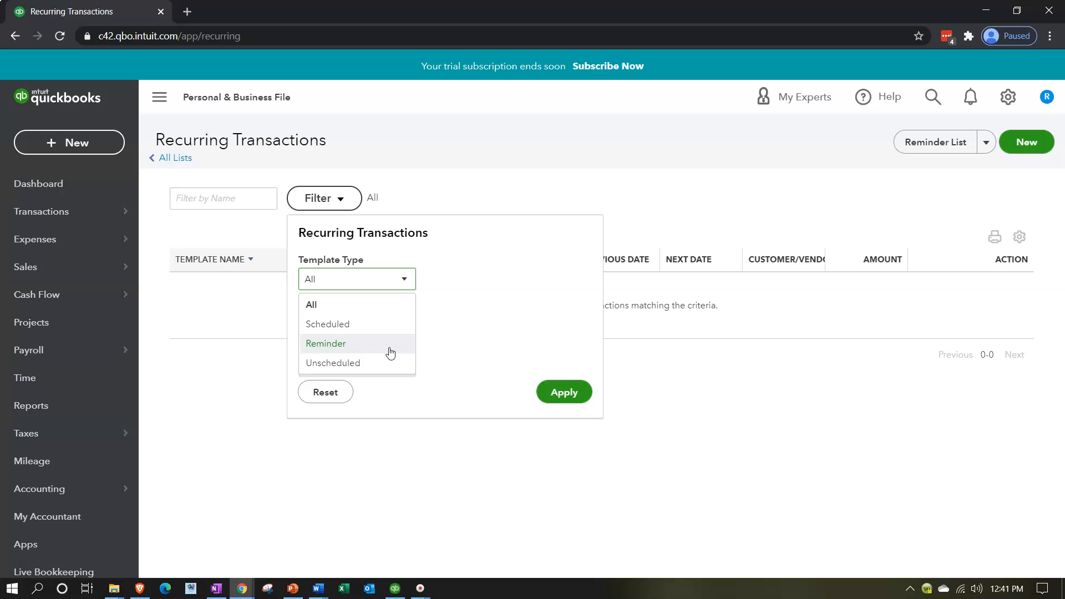
click(390, 368)
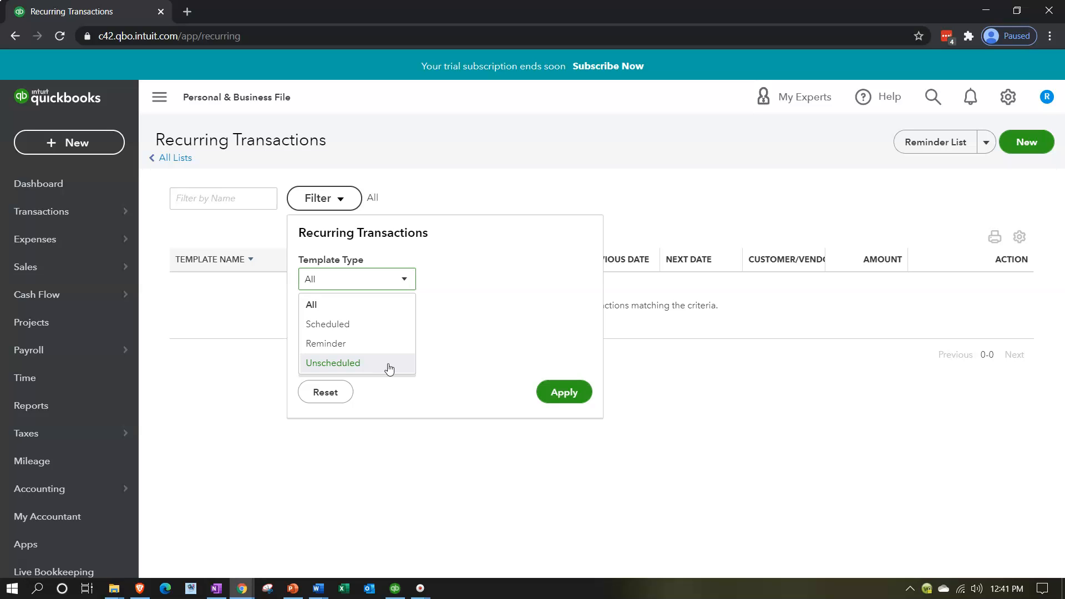
click(219, 381)
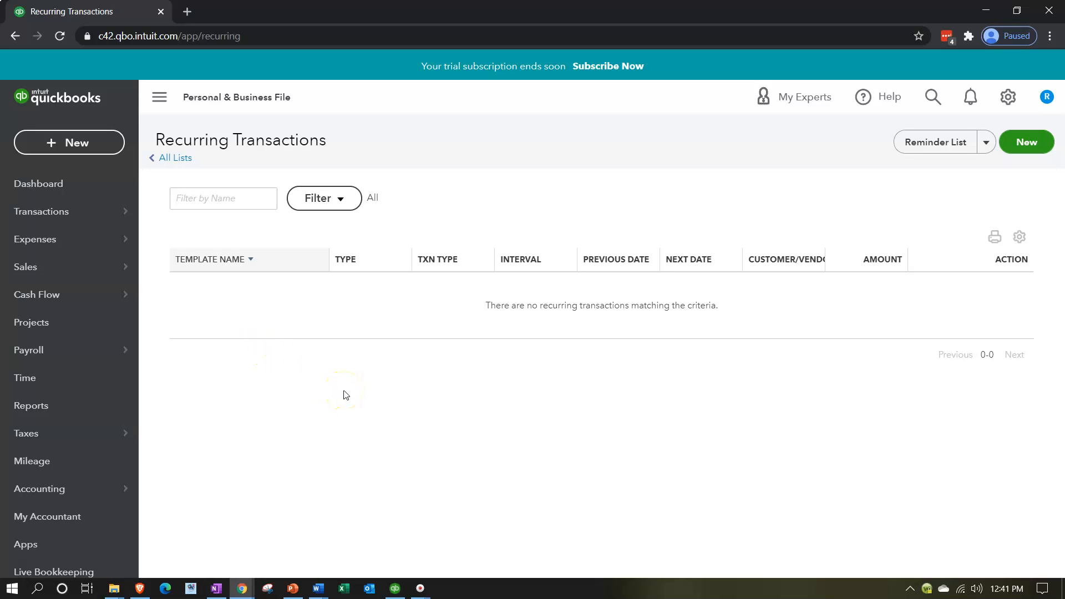
Switch to QuickBooks Desktop to look over the home page workflow, and return to QuickBooks Online
click(395, 589)
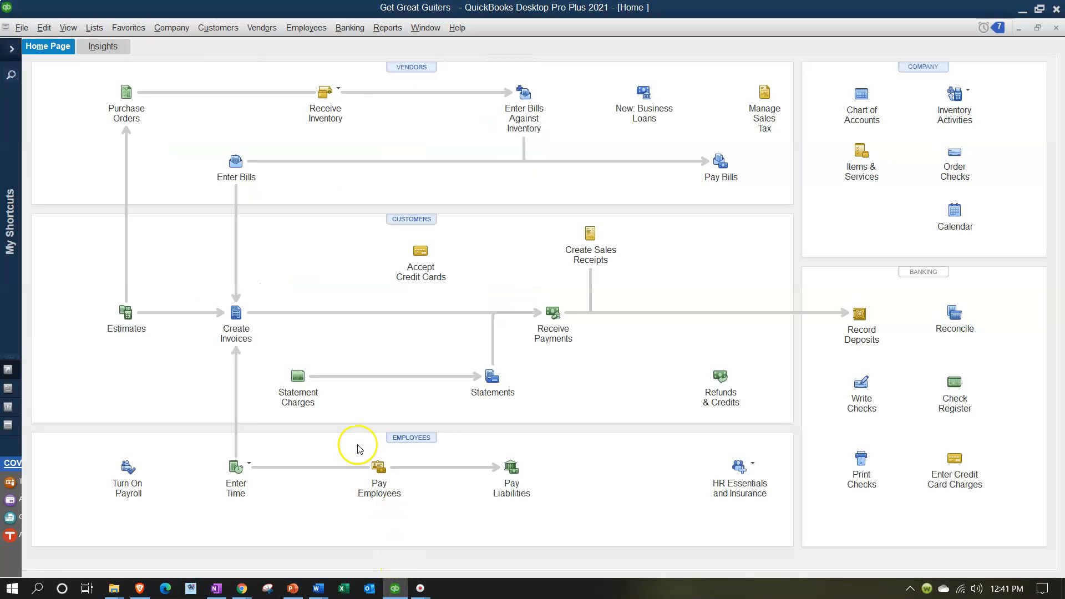
click(329, 315)
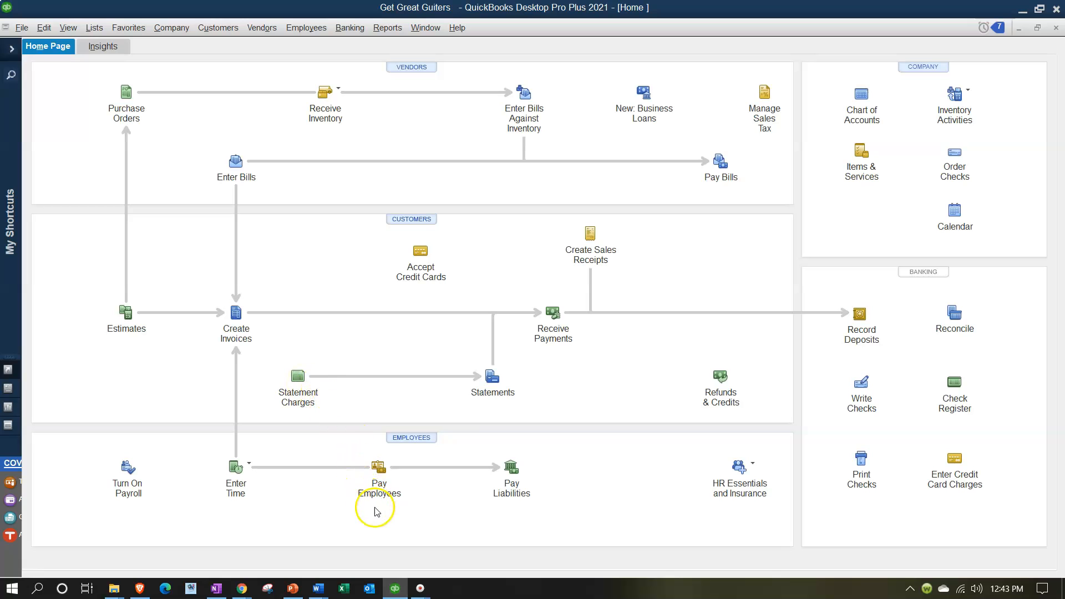
click(394, 590)
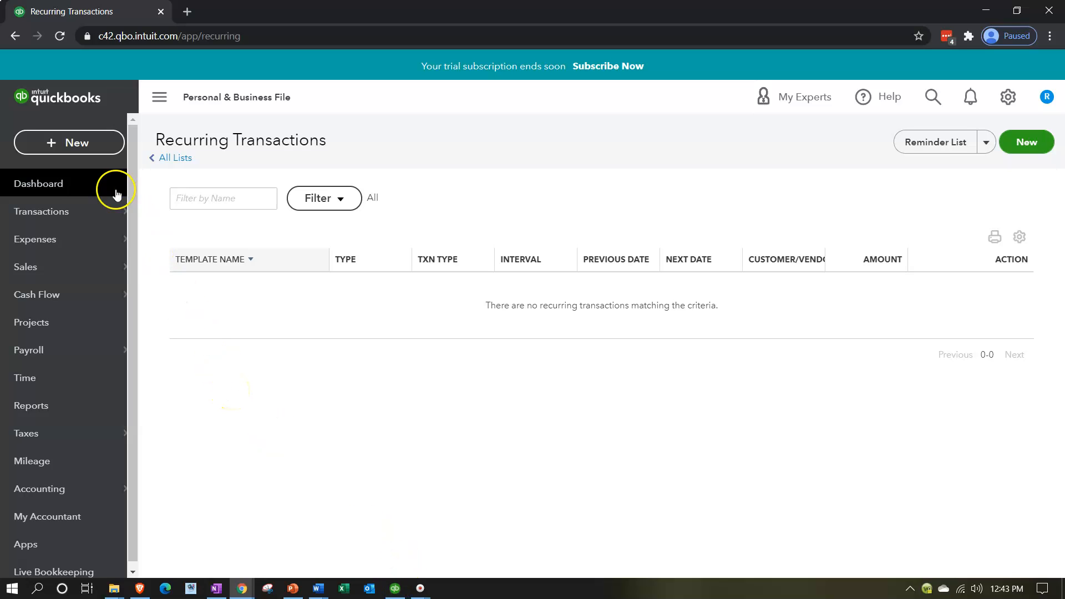
Create a new bill with Misc. as the vendor
click(81, 142)
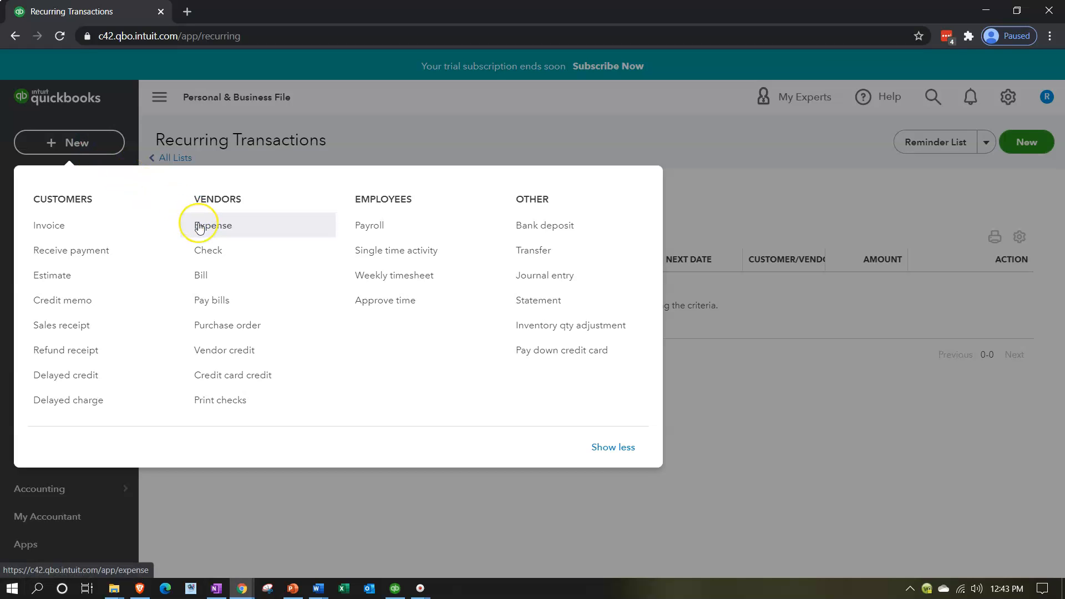
click(202, 279)
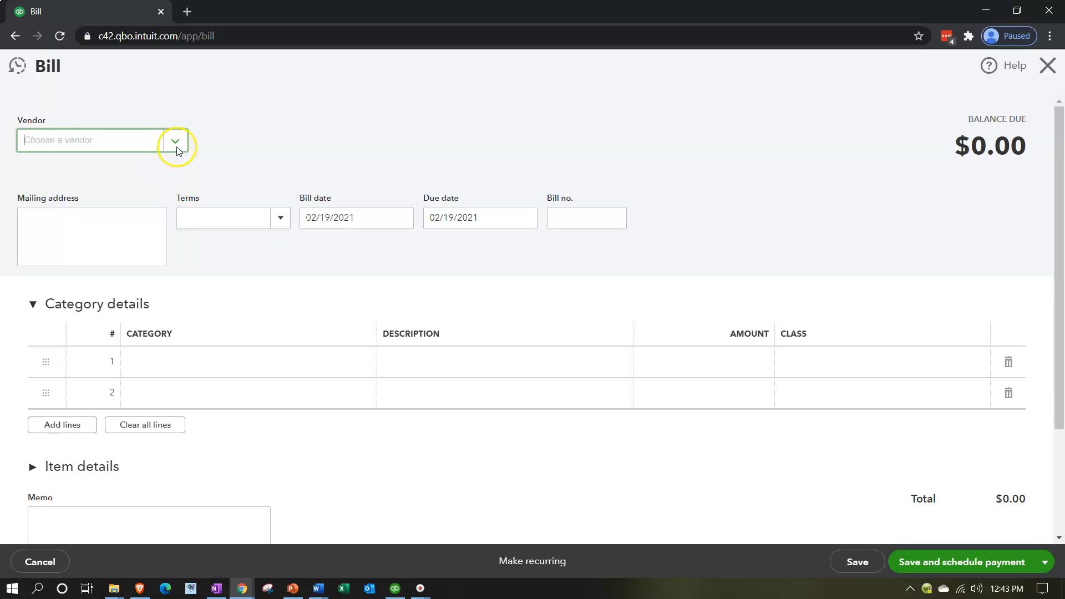
click(176, 140)
click(103, 134)
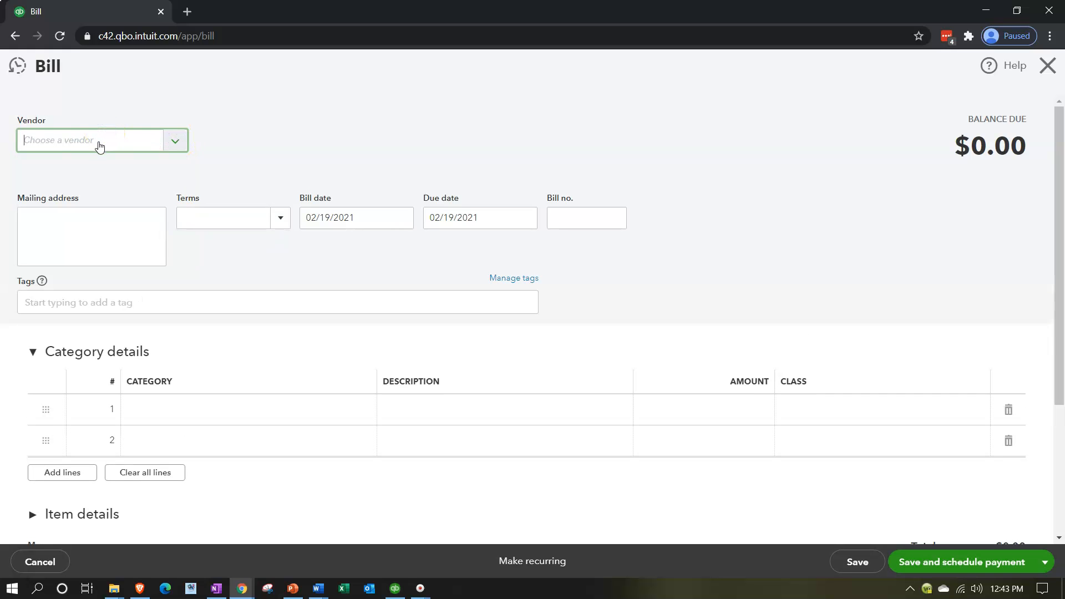
text(Misc.)
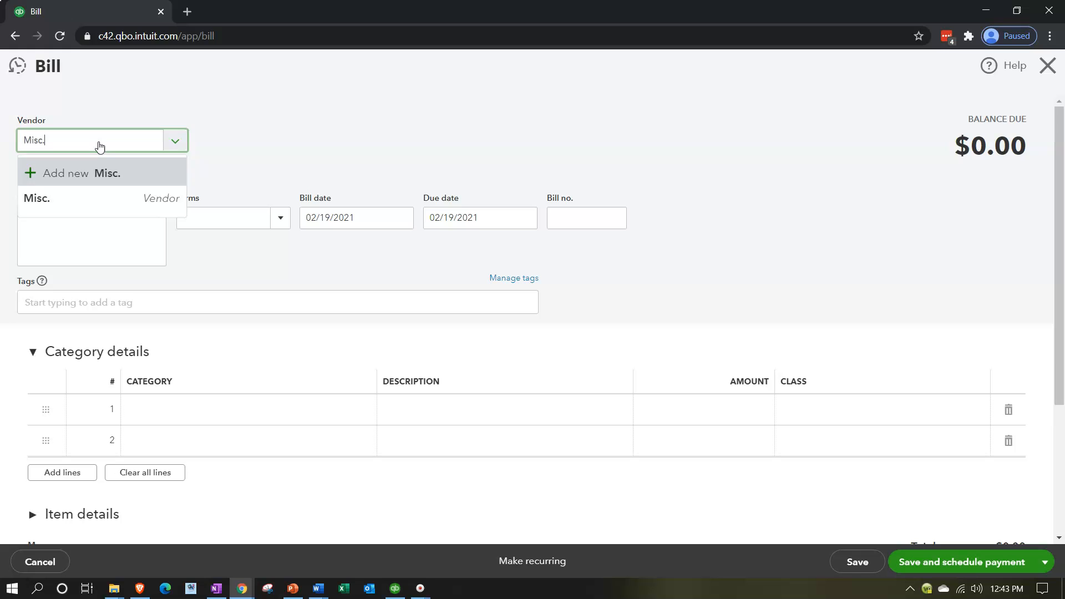
key(Tab)
Set the category of the bill's first line to Office Supplies & Software
click(156, 418)
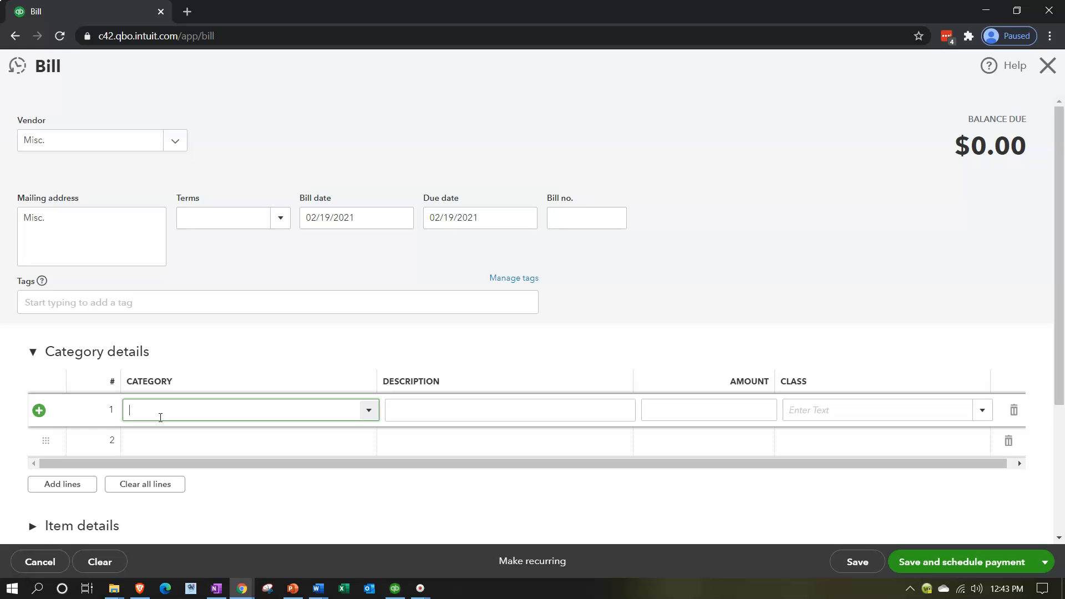
text(O)
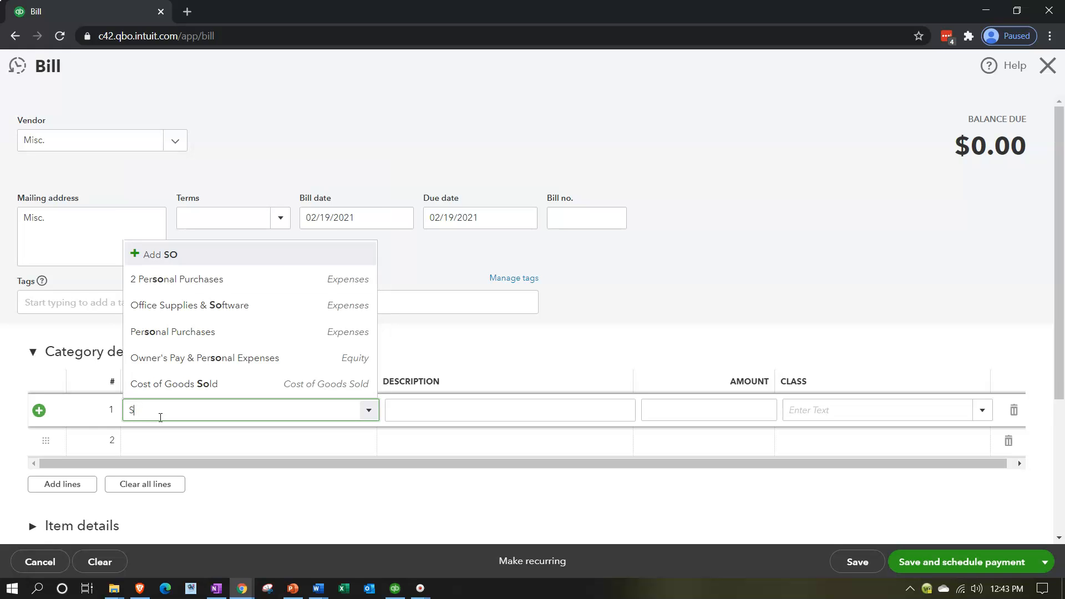
text(ffice Supplies & Software)
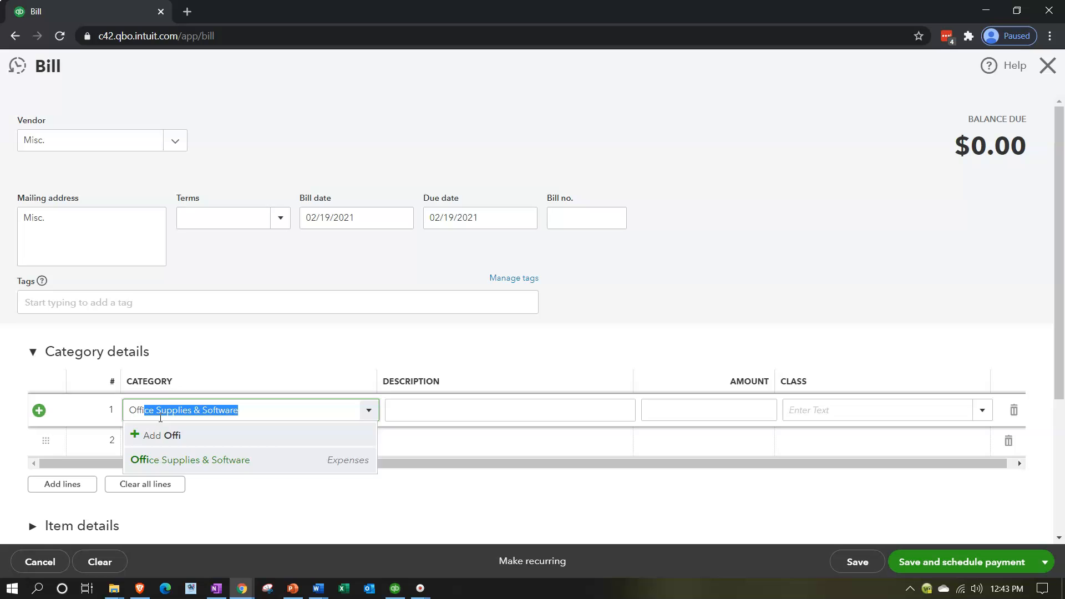
key(Tab)
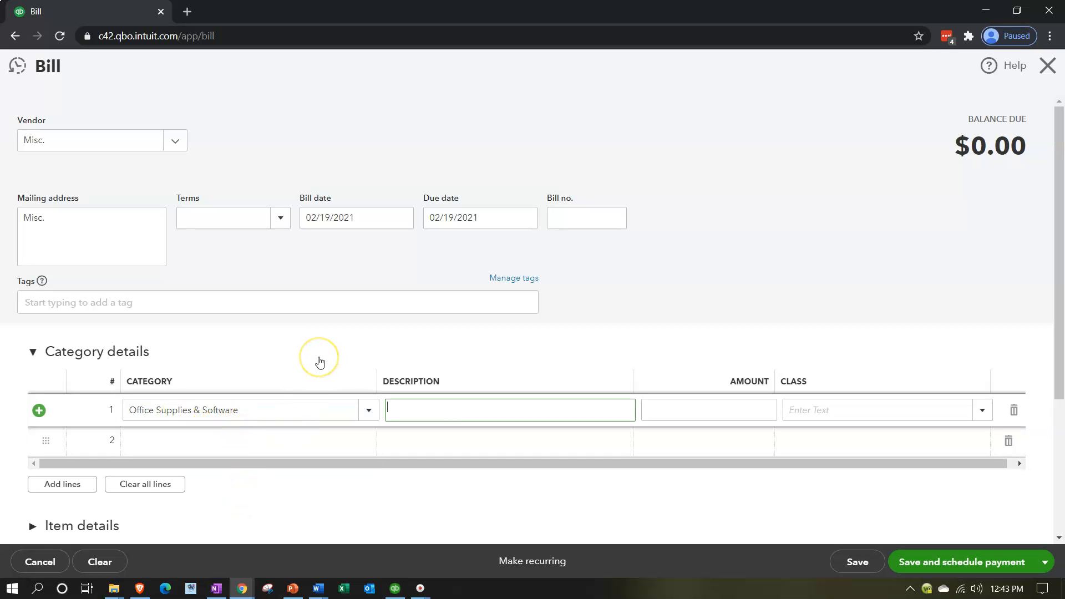
Set the bill date to 01/01/2020
click(362, 222)
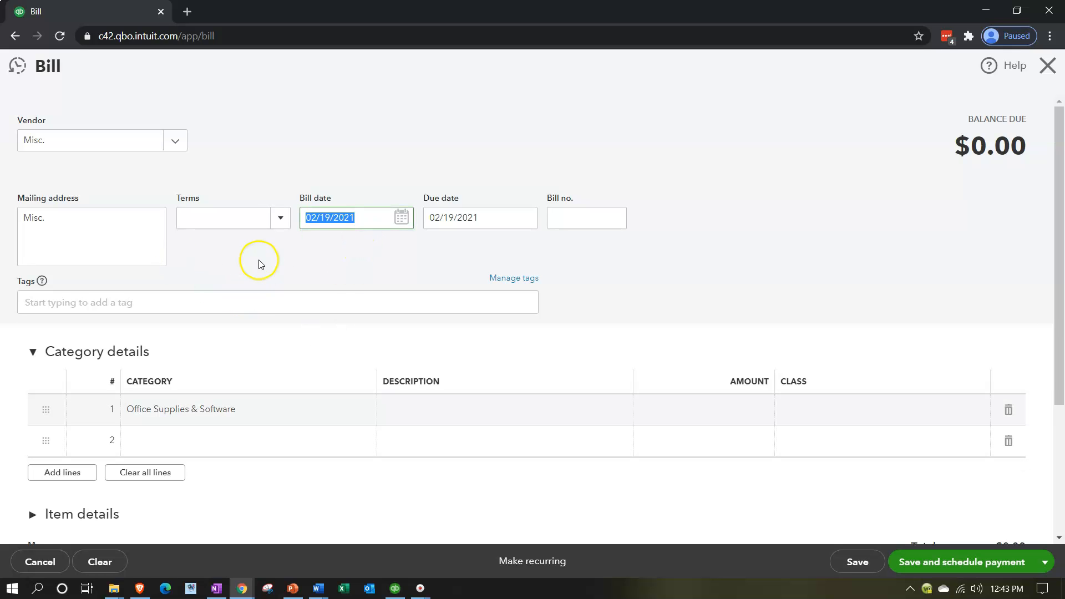
text(010120)
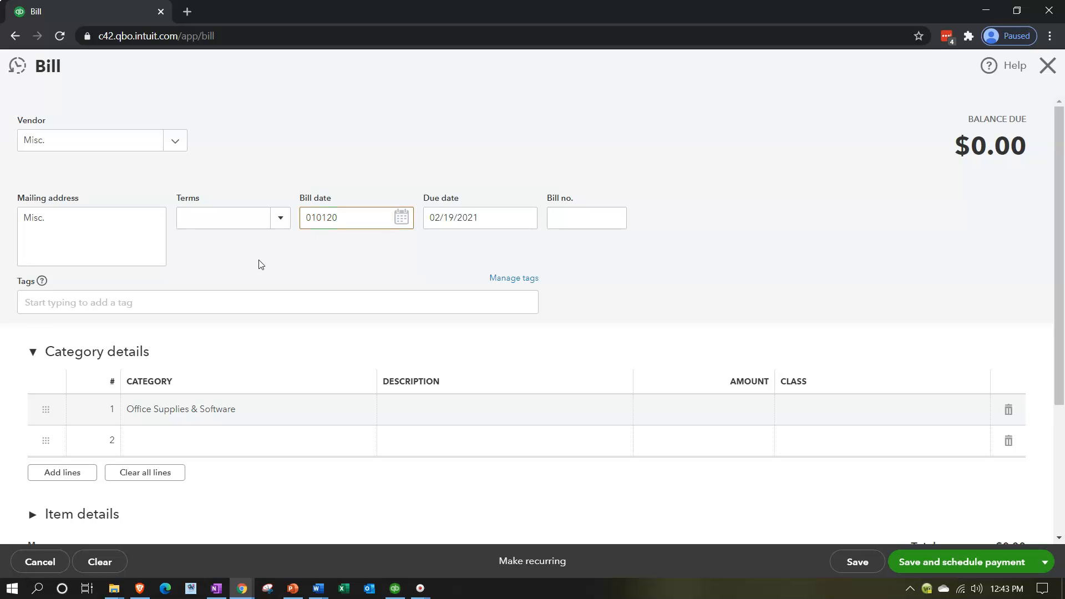
key(Tab)
key(Tab)
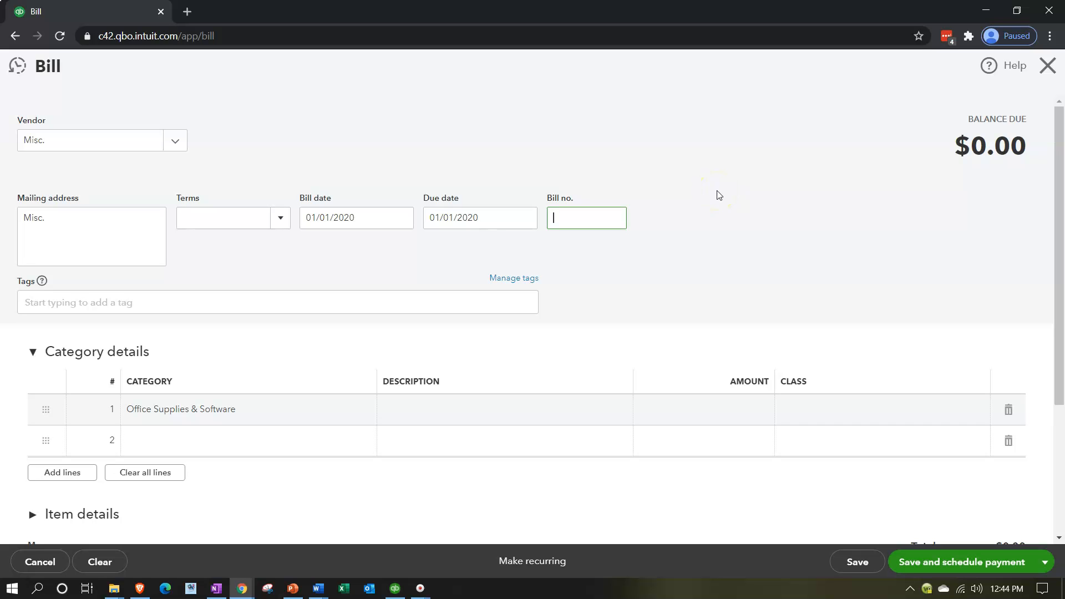
Turn the Misc. bill into a recurring bill template and look over its form
click(534, 563)
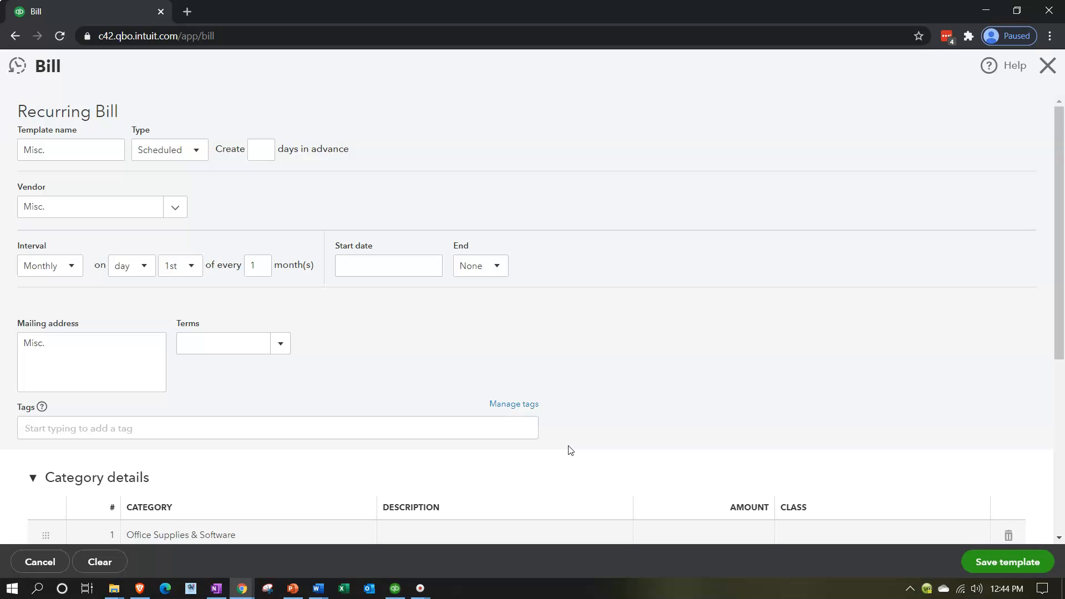
scroll(571, 450, down, 5)
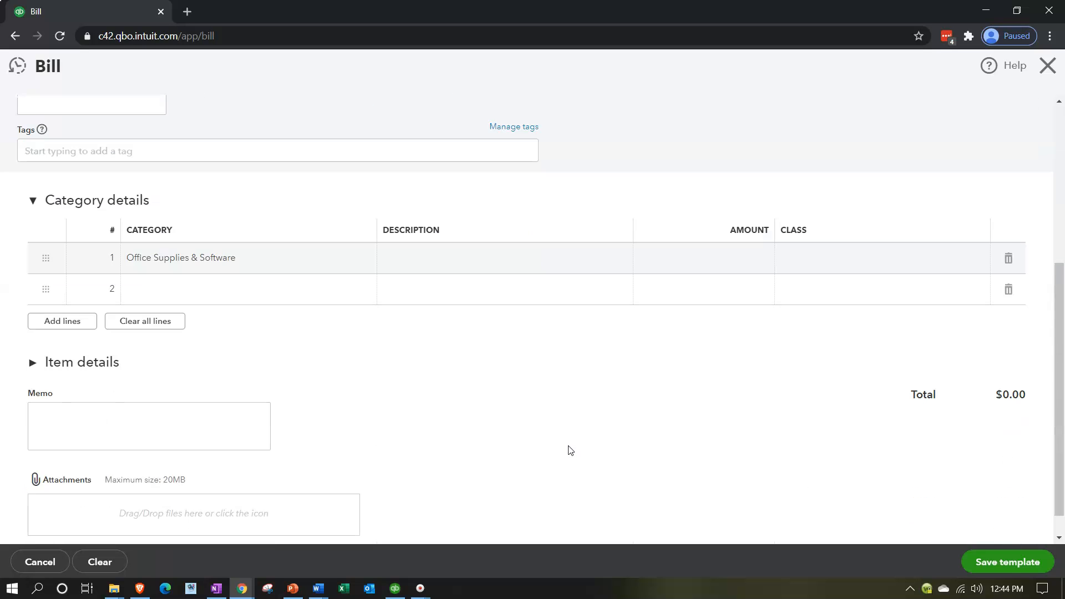
scroll(571, 450, up, 5)
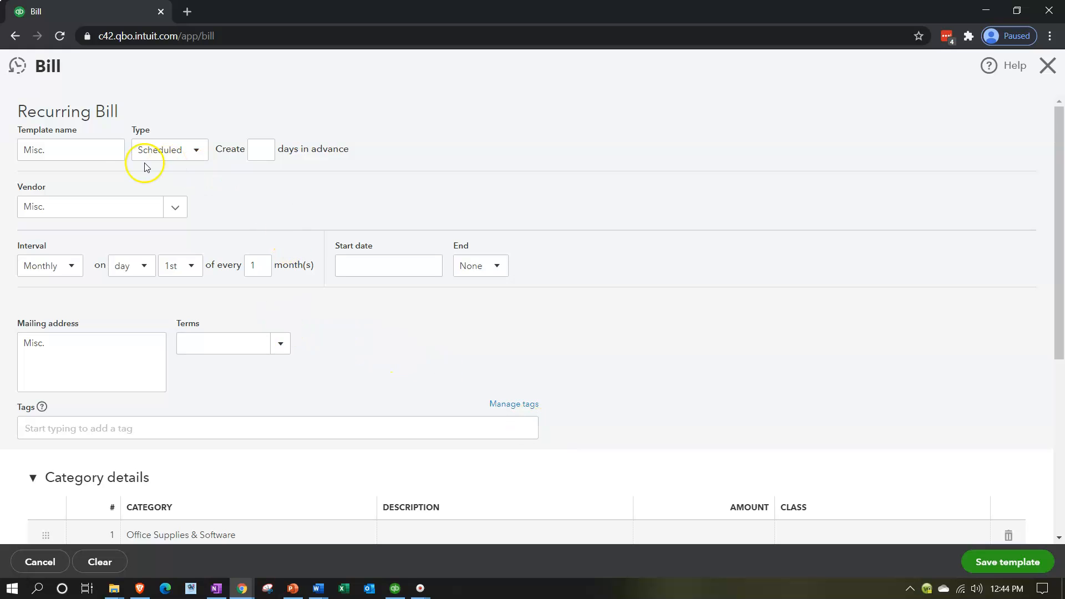
Set the recurring bill's type to Reminder, with the reminder 5 days before the transaction date
click(194, 150)
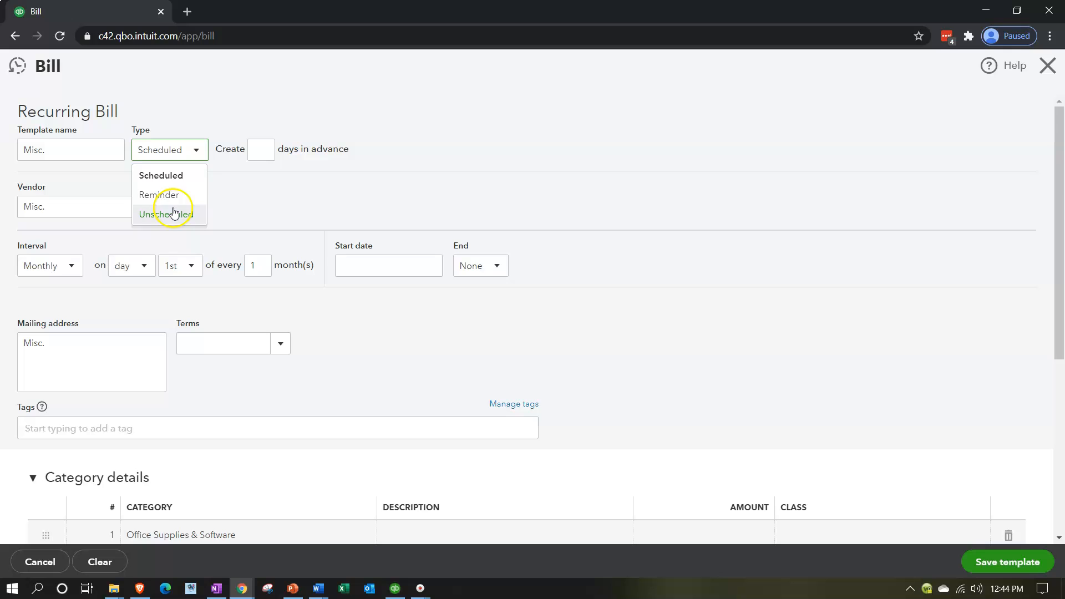
click(172, 194)
click(261, 151)
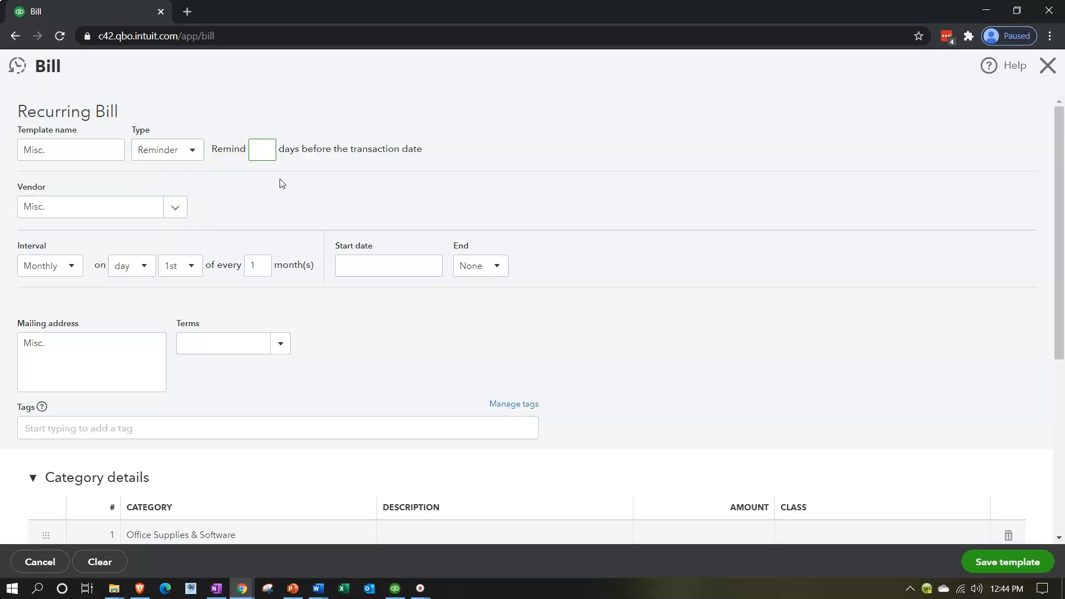
text(5)
key(Tab)
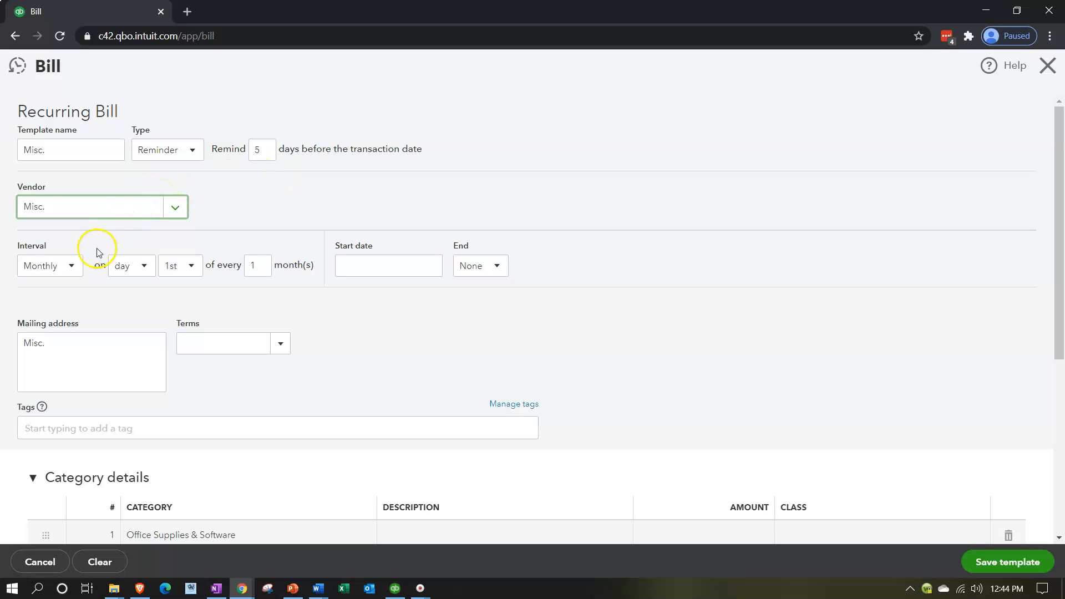
Keep the monthly interval and schedule the recurring bill on the first Monday of every month
click(73, 270)
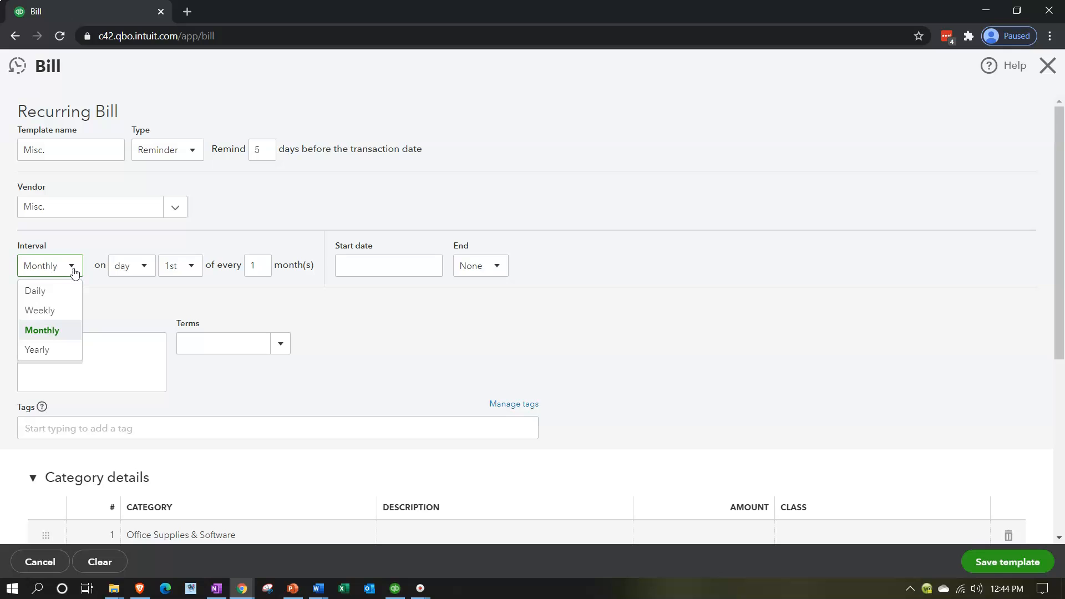
click(73, 268)
click(142, 269)
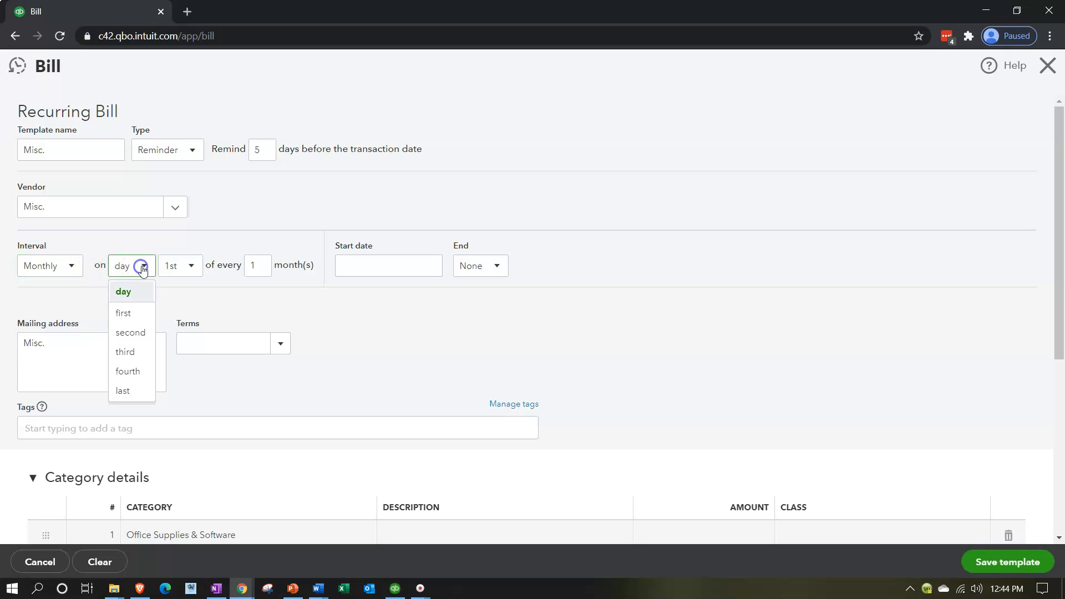
click(128, 314)
click(210, 268)
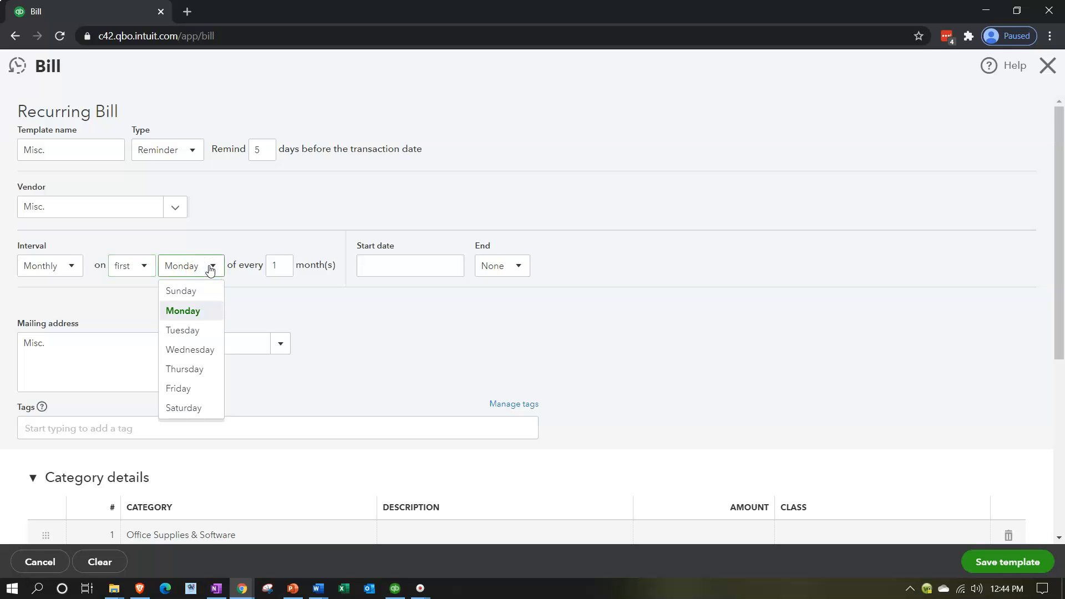
click(211, 268)
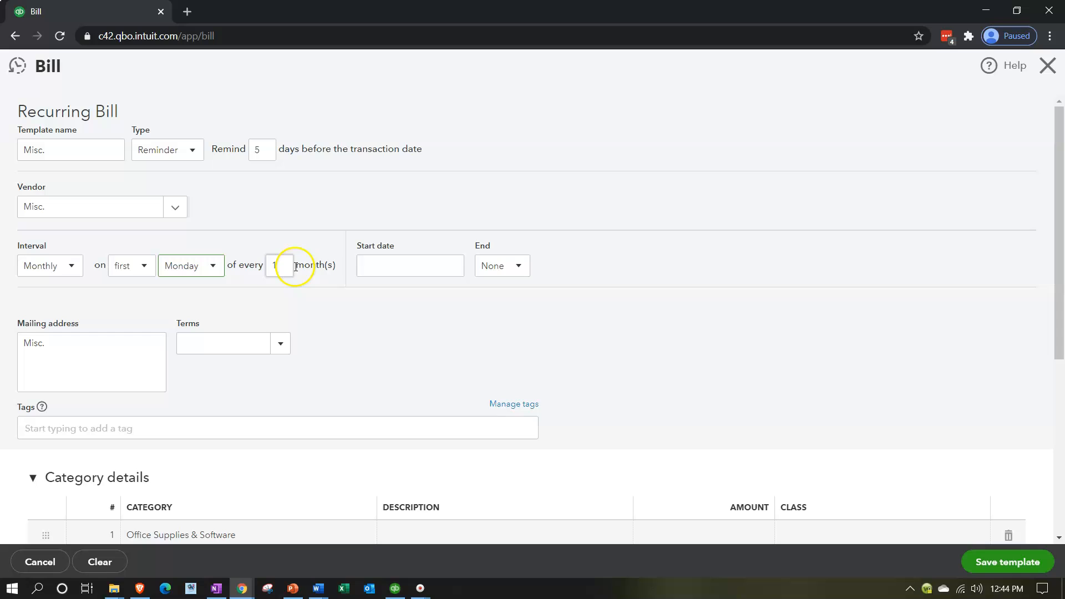
Set the recurring bill's start date to 01/01/2021 using the calendar
click(363, 268)
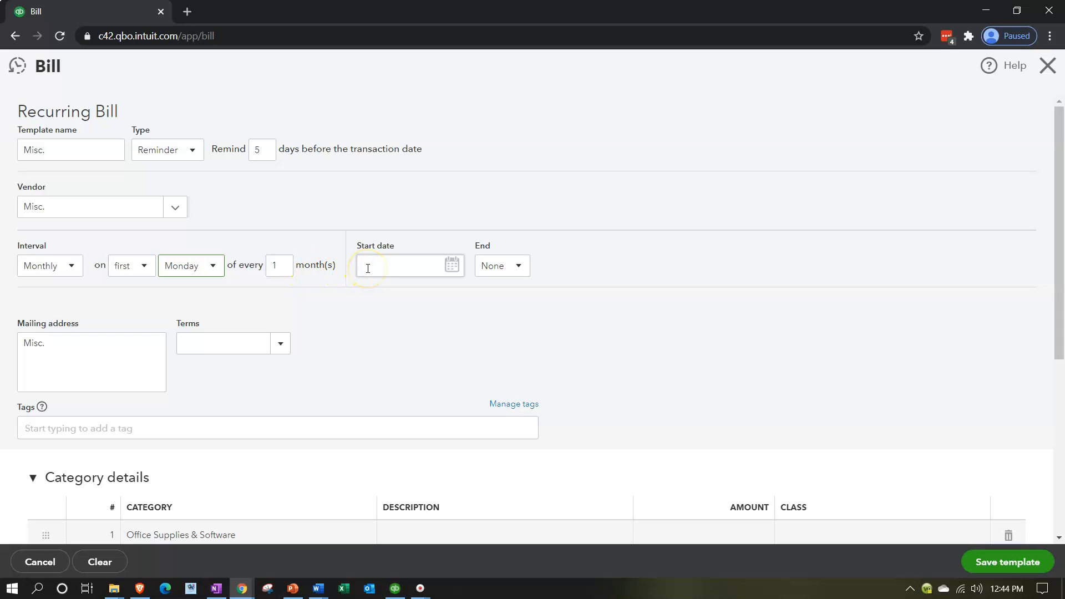
click(368, 269)
click(451, 266)
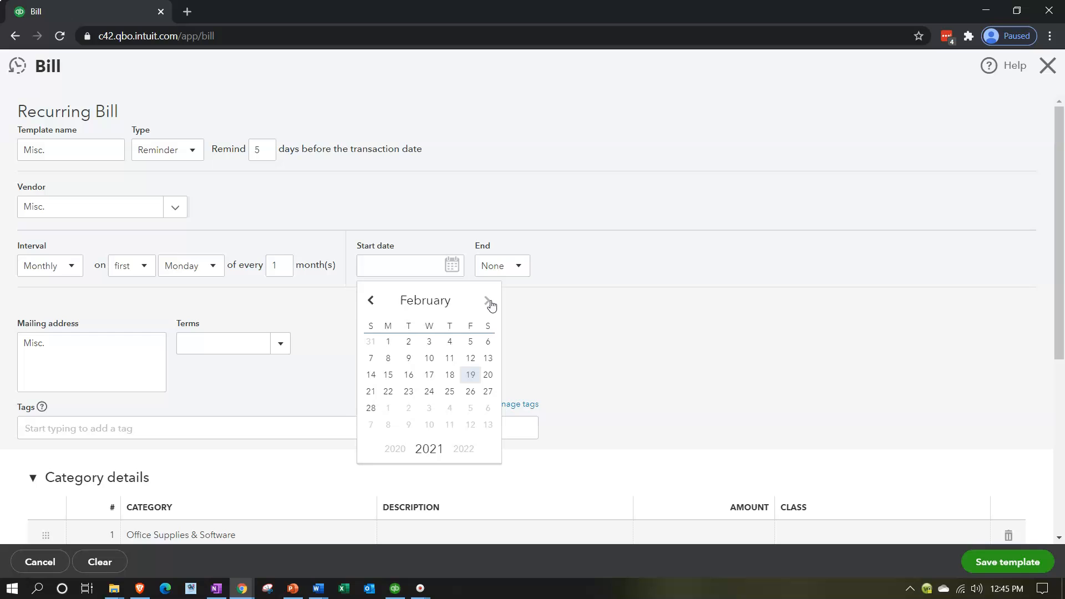
click(371, 303)
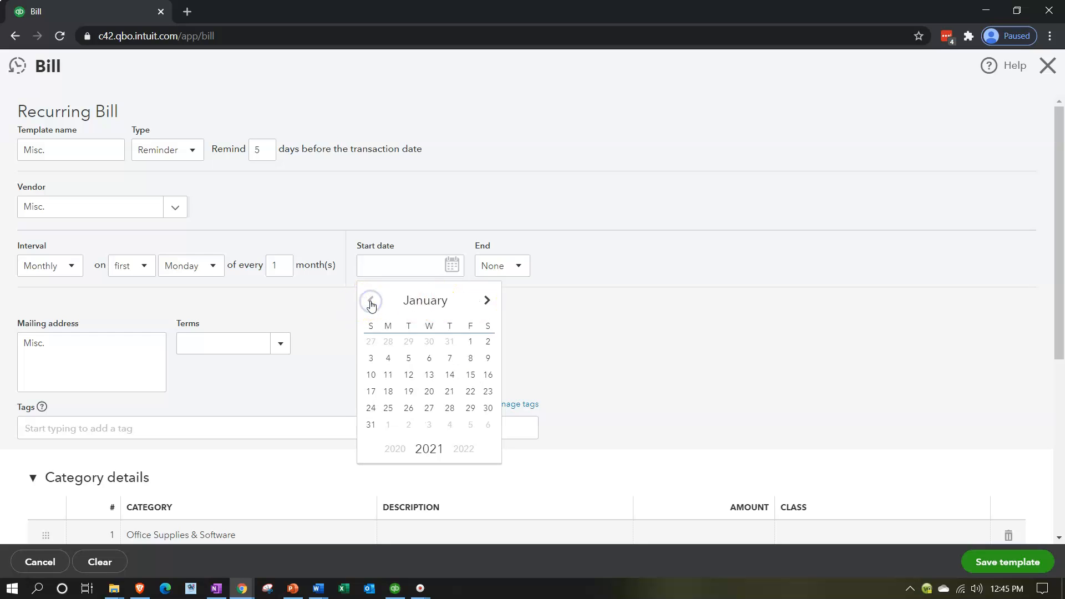
click(469, 344)
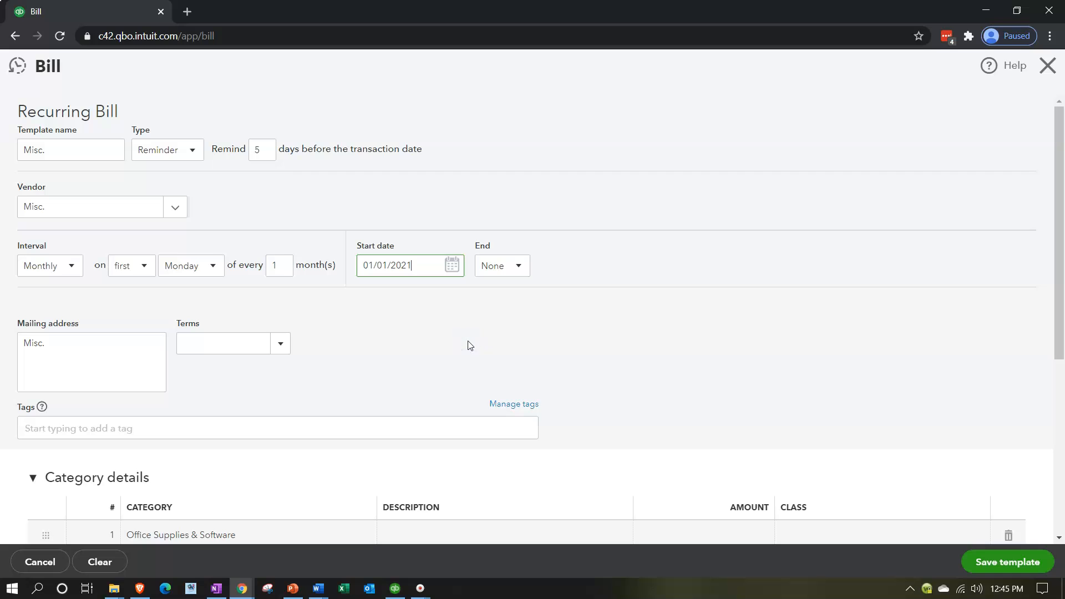
Change the recurring bill's start date to 11/01/2020 using the calendar
click(591, 344)
click(450, 265)
click(369, 299)
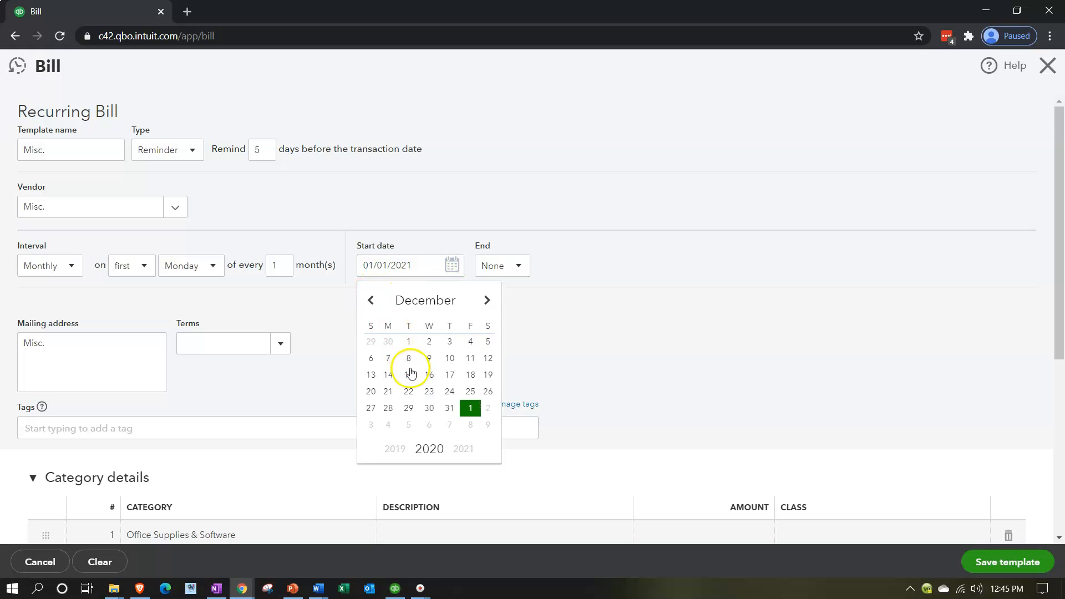
click(370, 300)
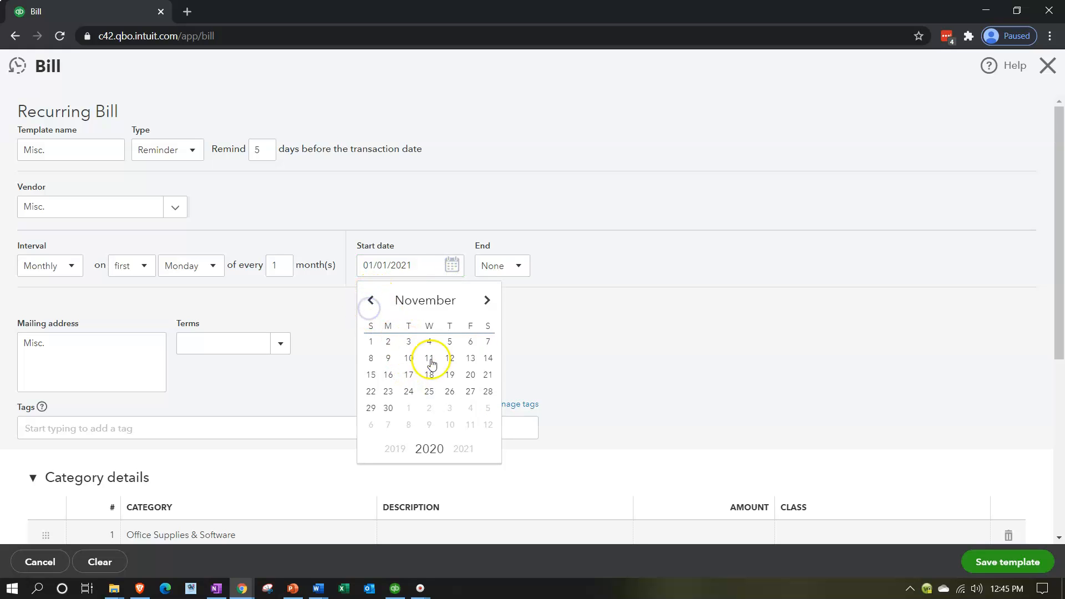
click(371, 342)
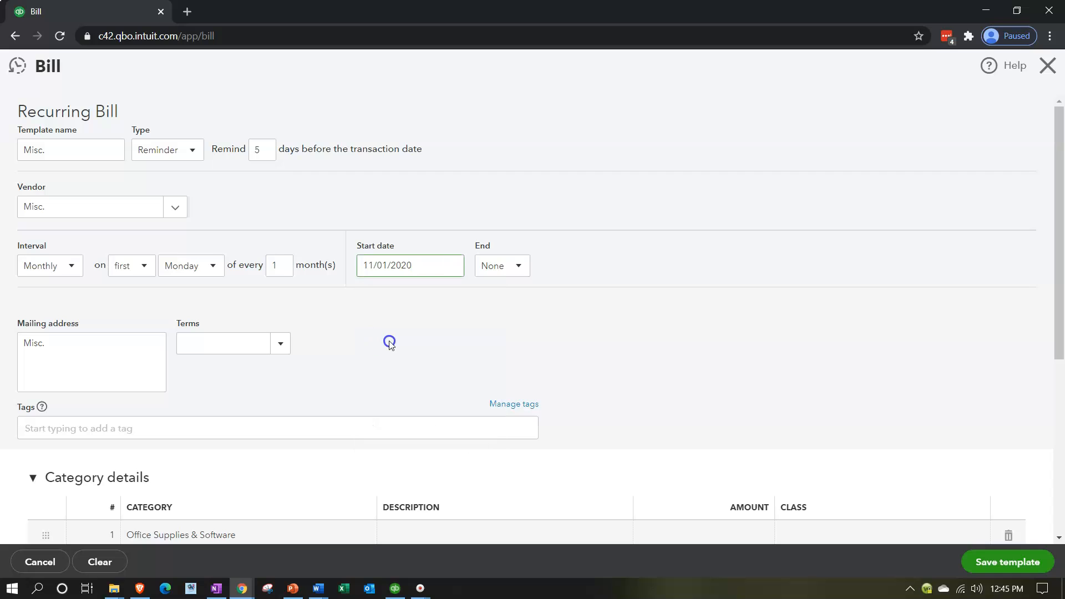
Look over the end options for the recurring bill and keep None
click(516, 269)
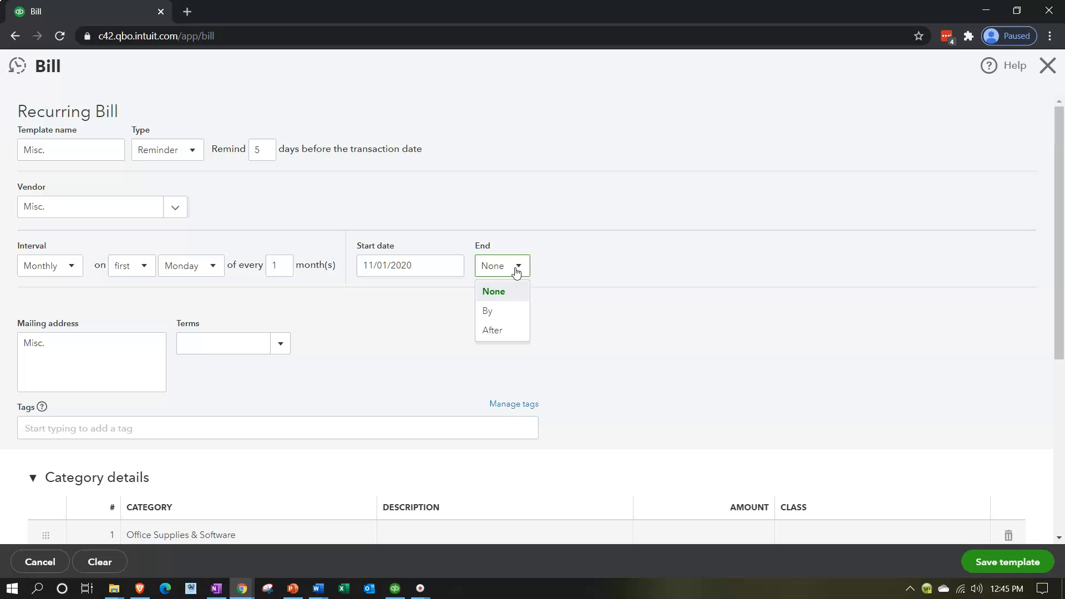
click(508, 311)
click(502, 289)
click(435, 316)
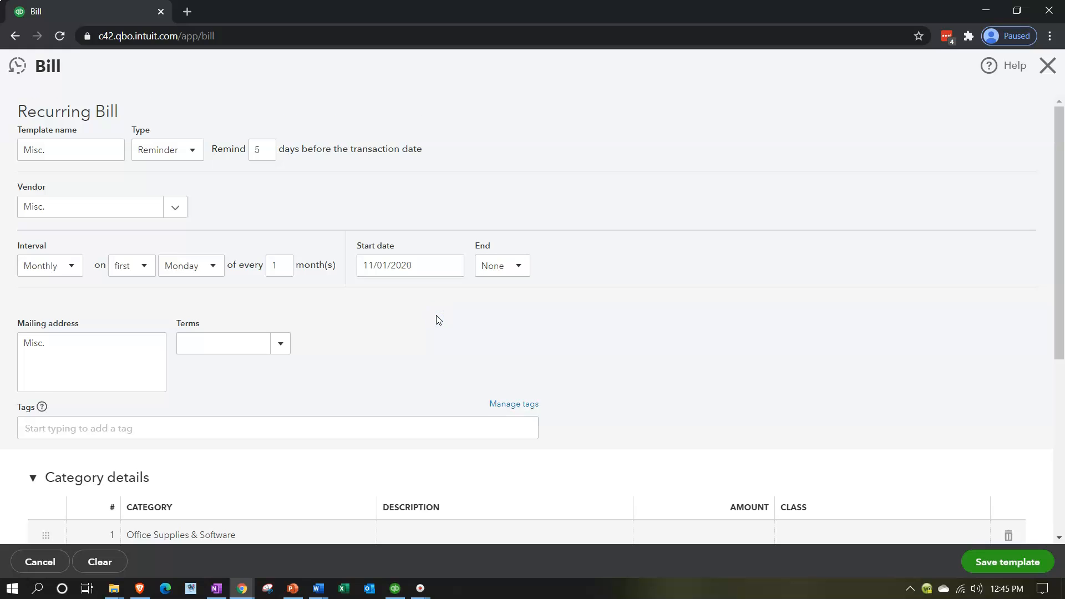
Try to save the recurring bill template, agreeing to save it without a class
scroll(437, 316, down, 1)
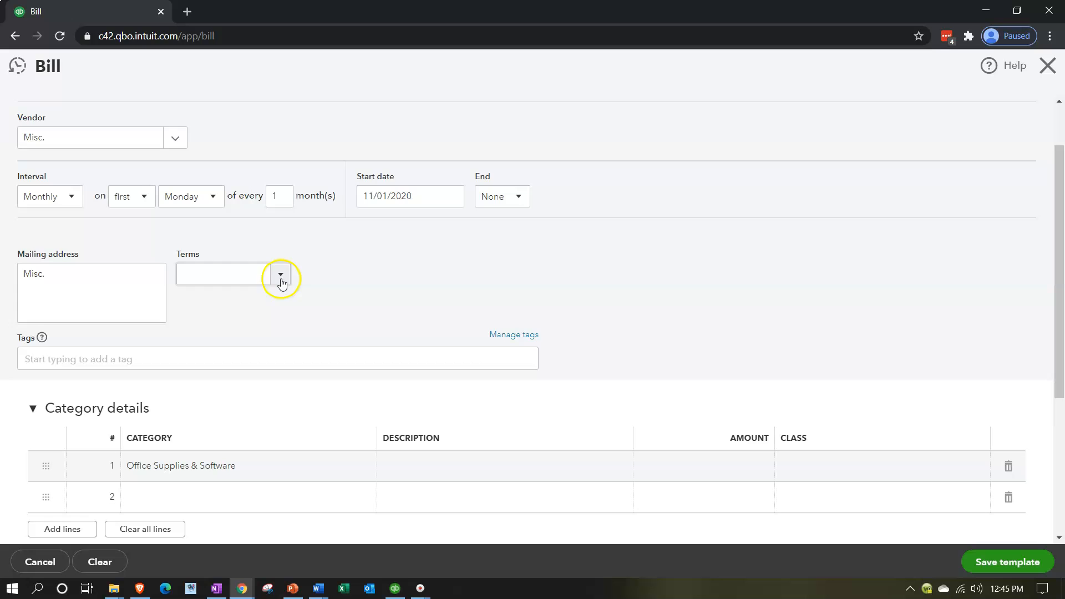
scroll(400, 269, down, 2)
scroll(402, 270, down, 1)
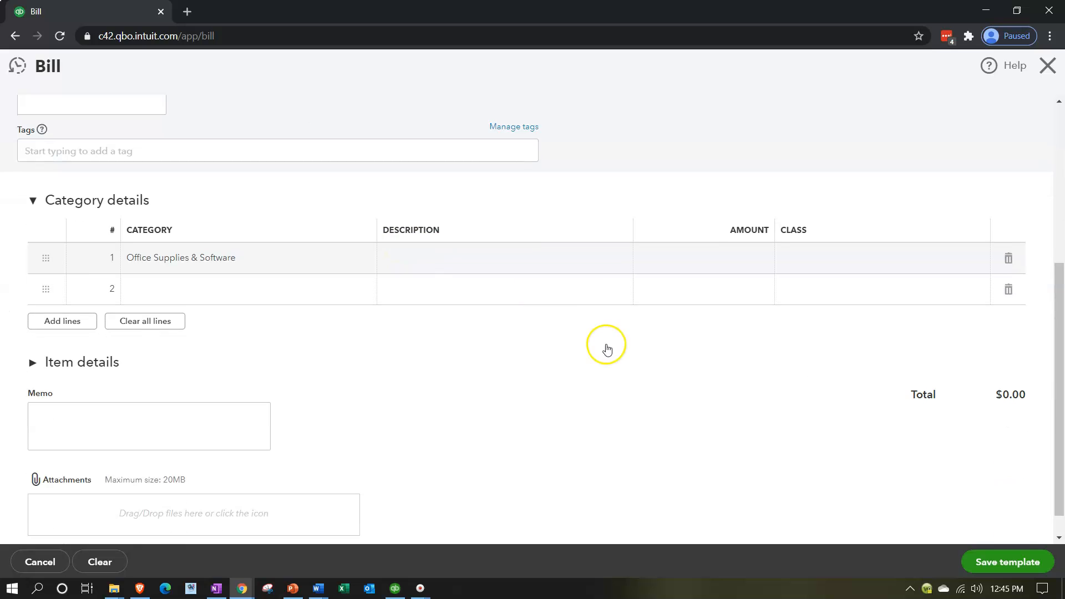
click(988, 556)
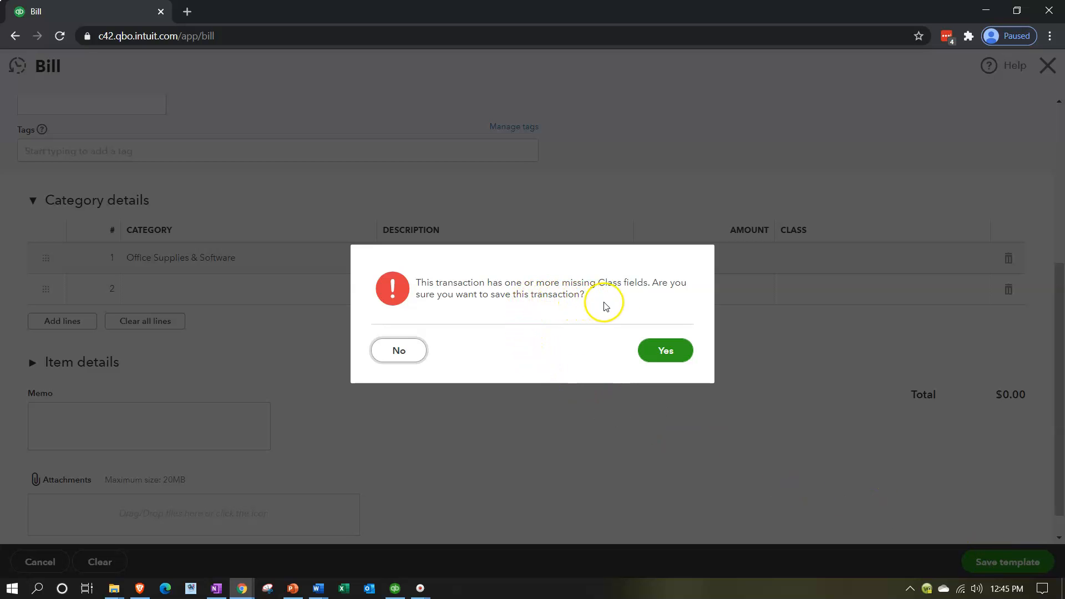
click(665, 351)
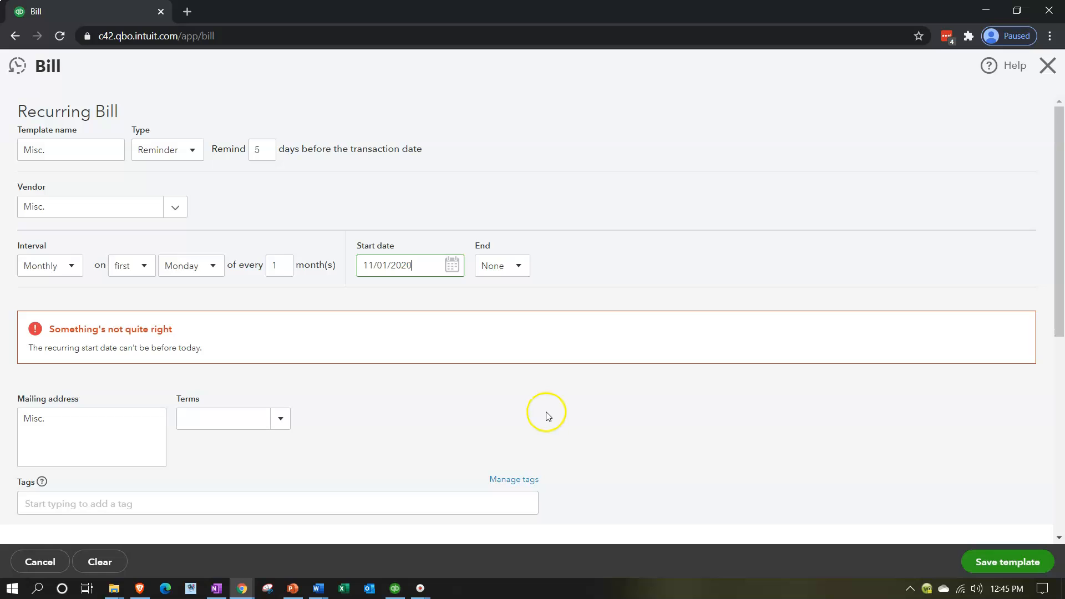
Set the recurring bill's start date to 02/15/2021 and save the Misc. template
key(Tab)
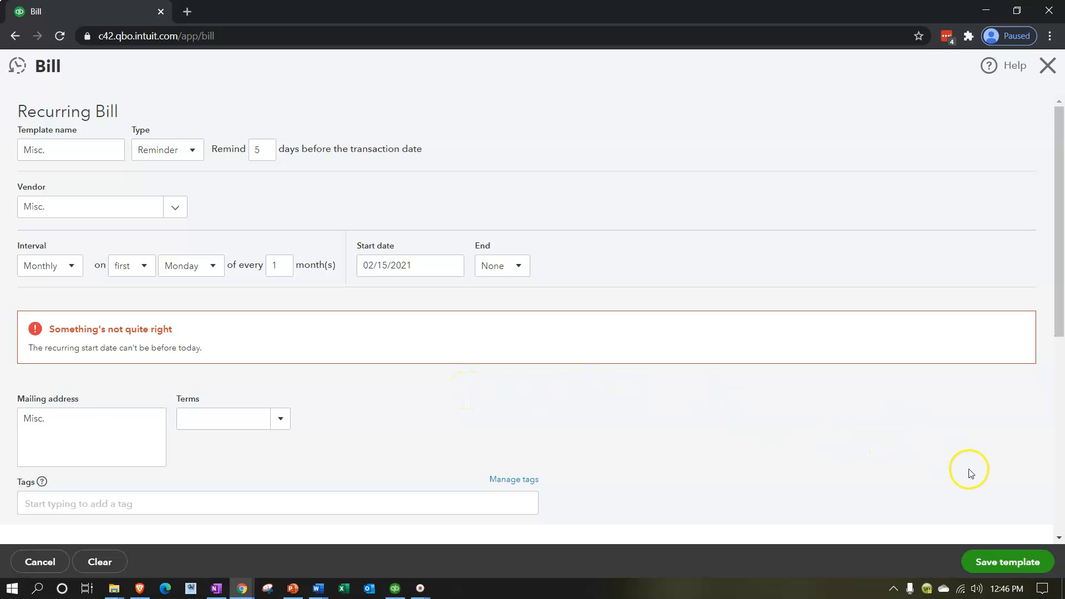
click(993, 561)
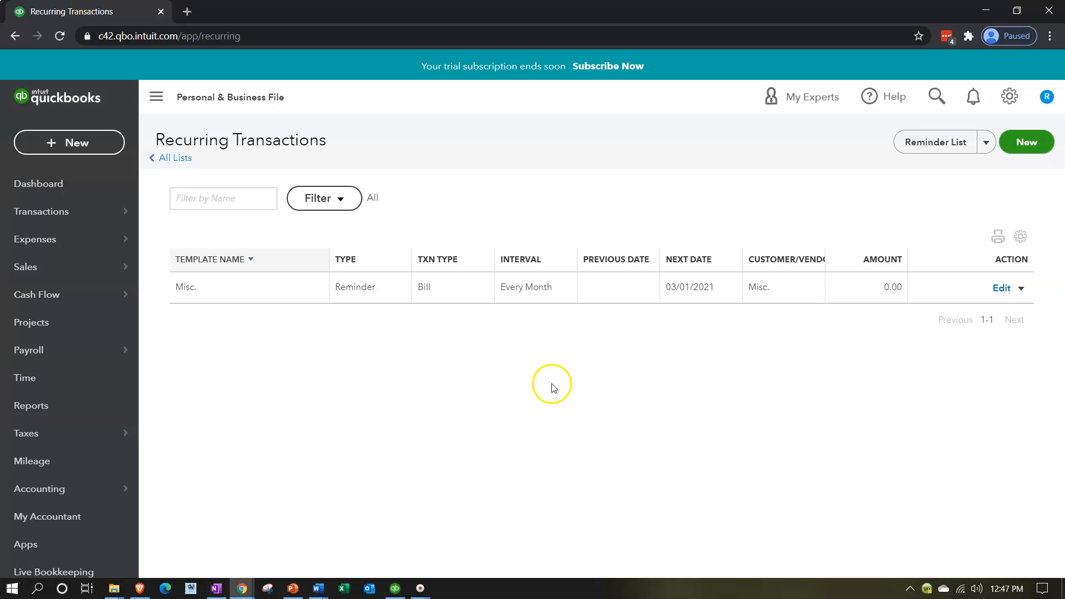
Reopen the Recurring Transactions list and look over its filter options for template type and transaction type
click(1008, 103)
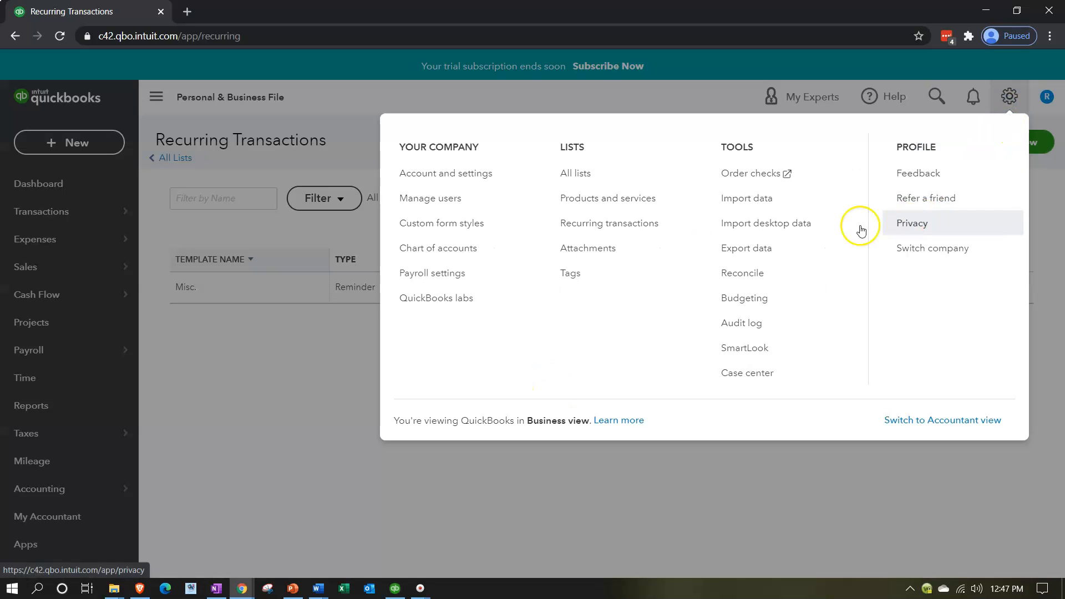
click(591, 236)
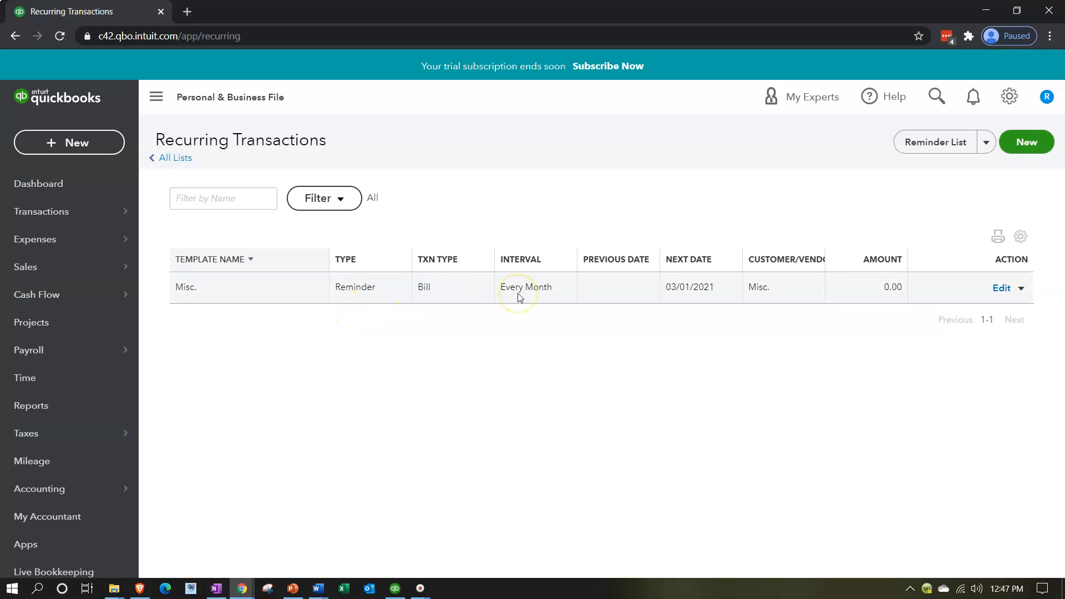
click(346, 202)
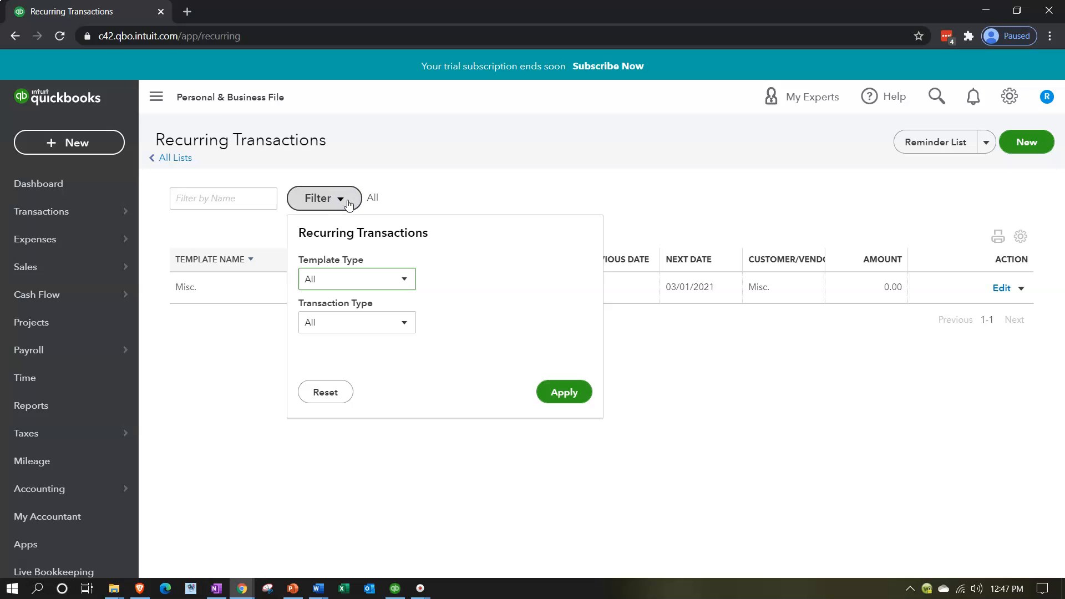
click(349, 204)
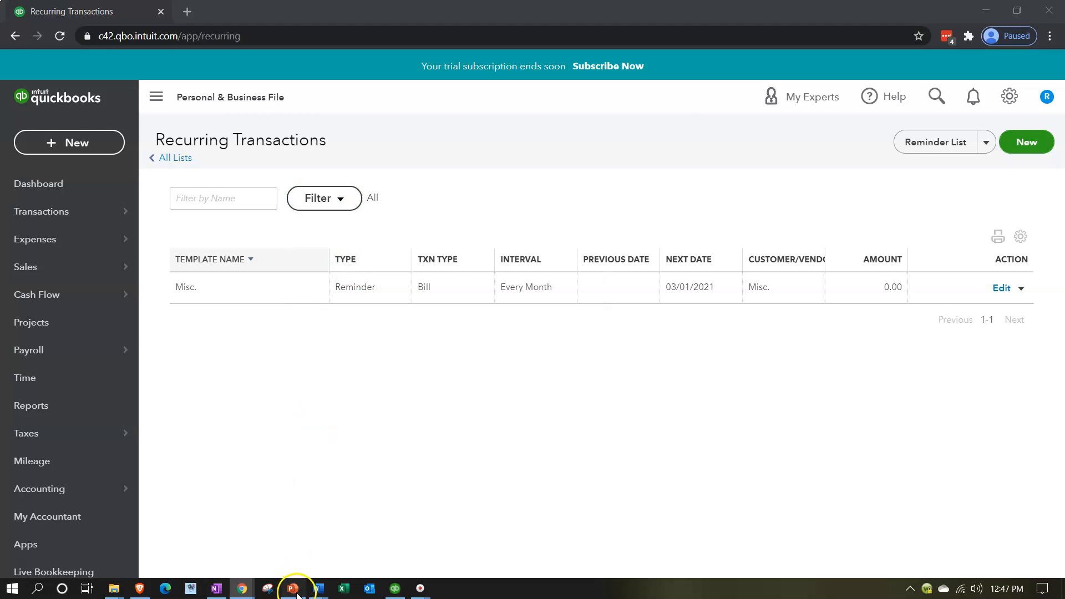
Switch to PowerPoint, start the Recurring Transactions Overview slide show from the title slide and swap presenter view with the slide show
click(294, 589)
click(185, 321)
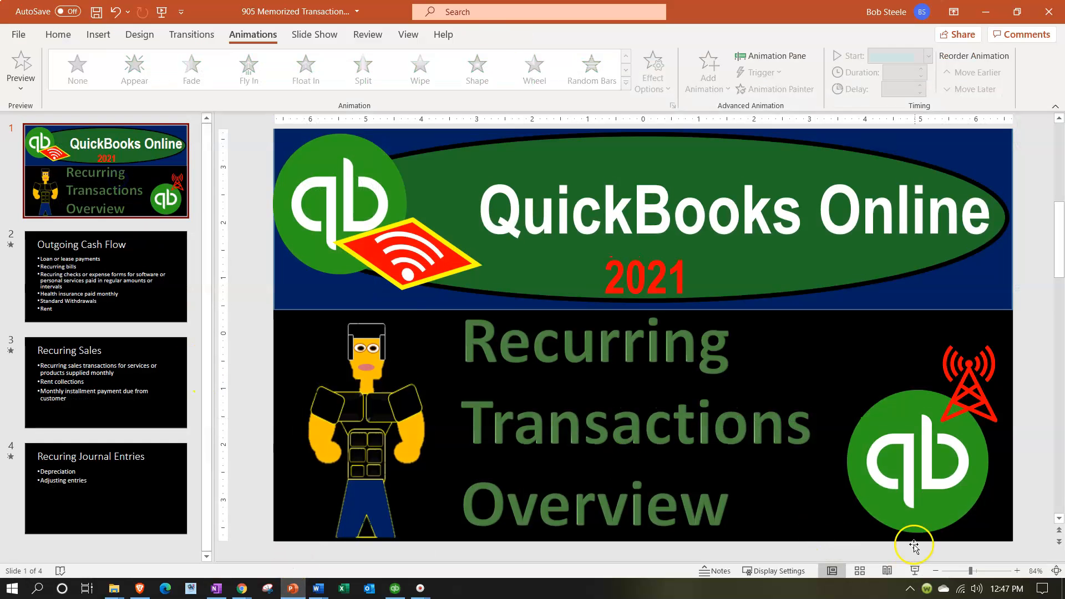
click(913, 576)
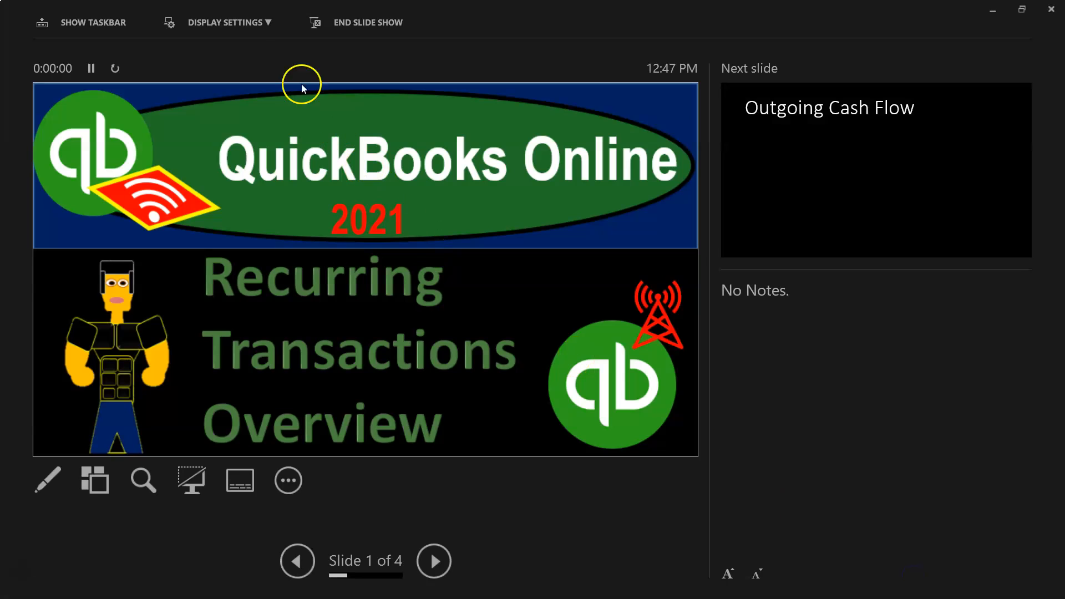
click(255, 26)
click(188, 46)
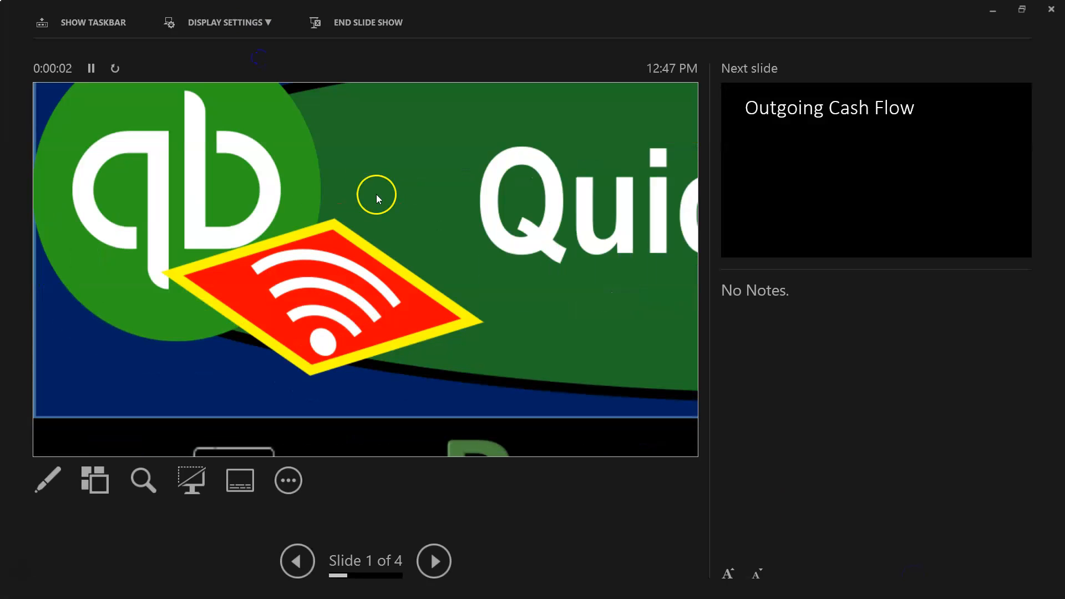
Advance the slide show to the Outgoing Cash Flow slide and reveal its first bullet about loan or lease payments
click(484, 381)
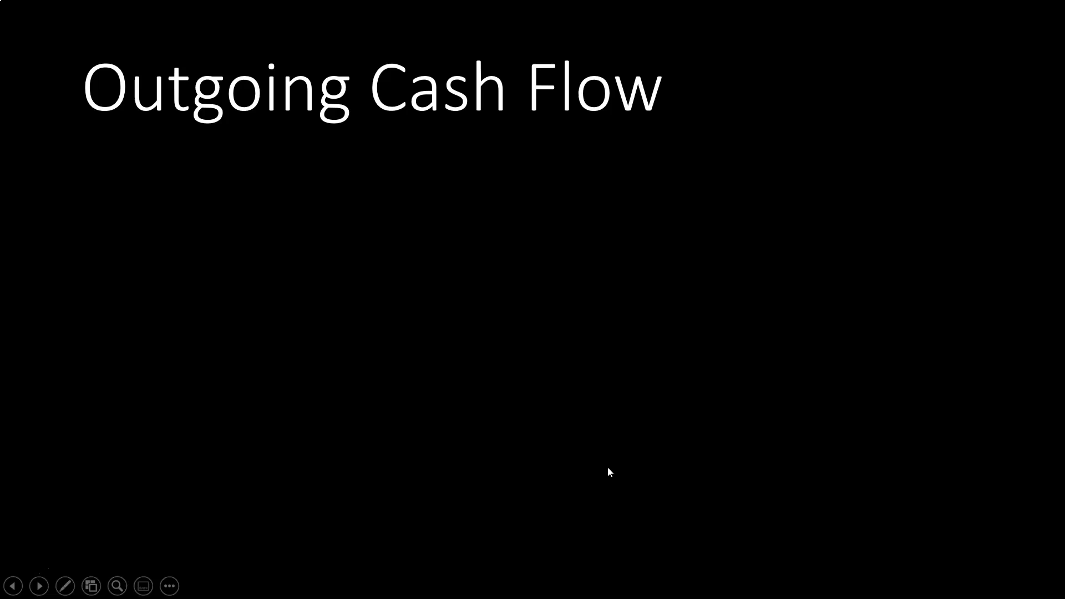
click(630, 416)
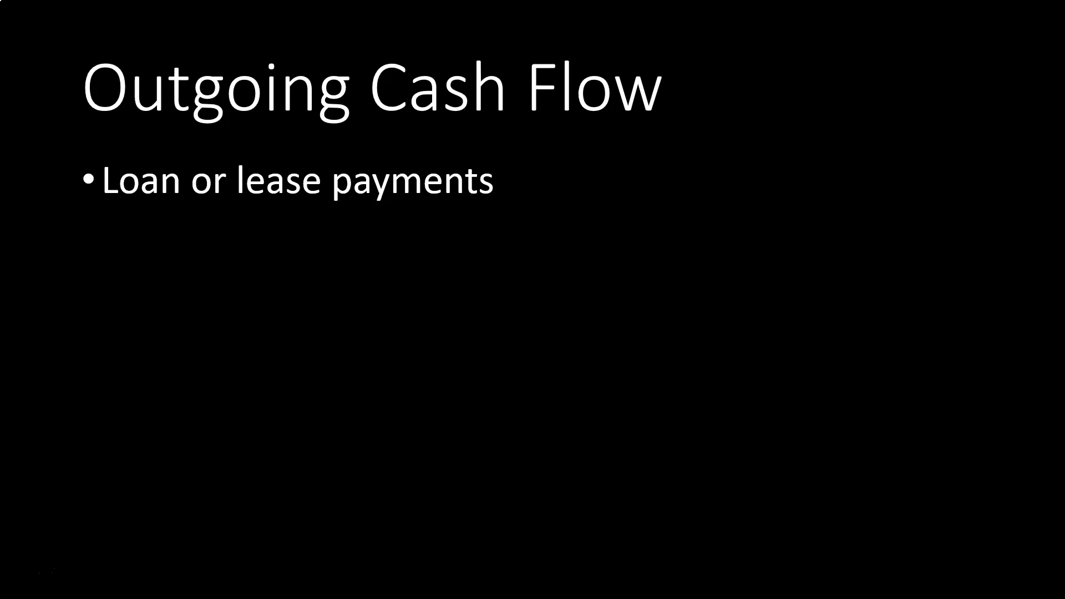
click(624, 405)
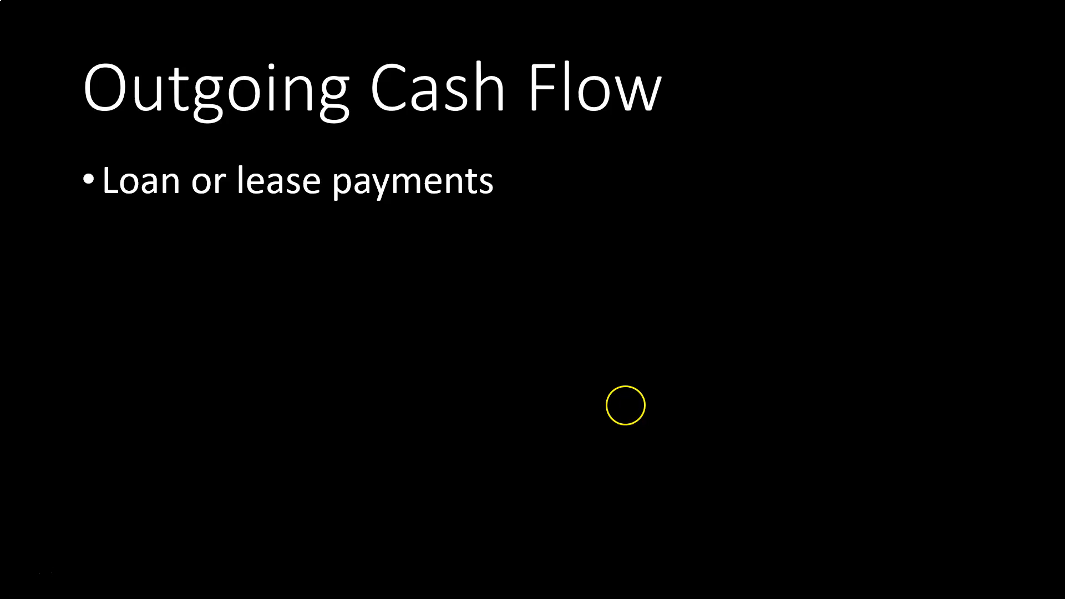